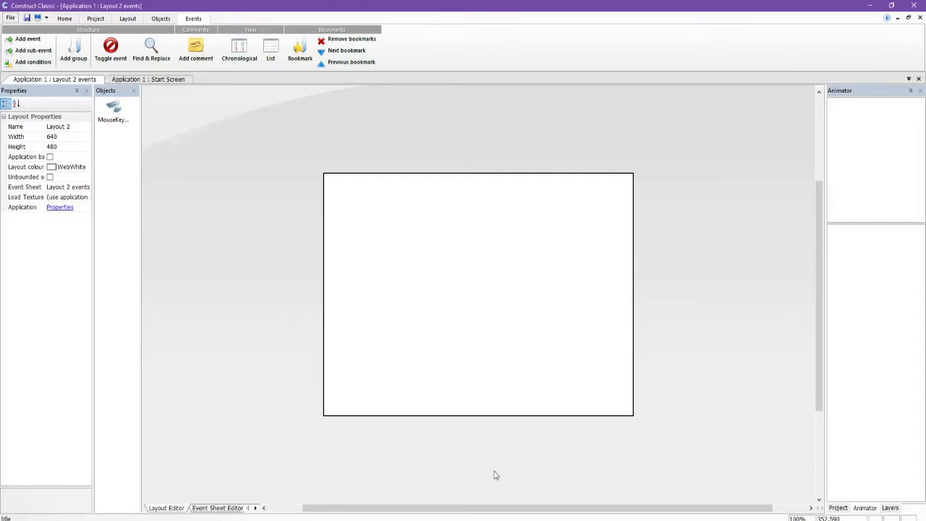
- Look over the project's layouts and the Start Screen's sprites, and return to Layout 2
{"action": "left_click", "coordinate": [837, 508]}
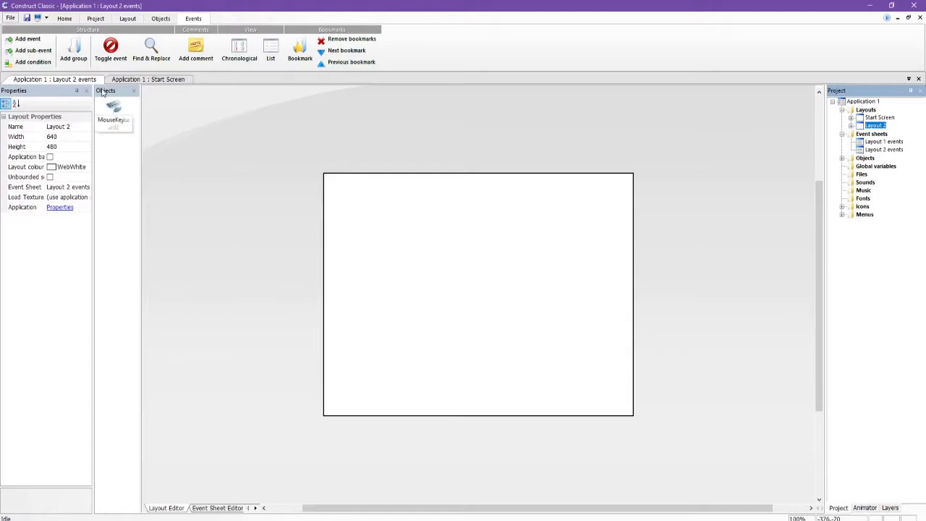
{"action": "left_click", "coordinate": [148, 79]}
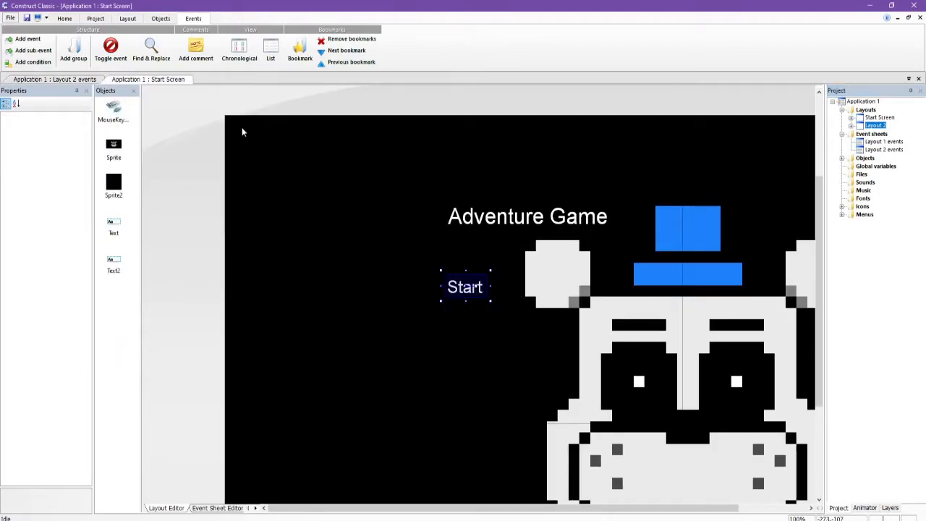
{"action": "left_click", "coordinate": [230, 179]}
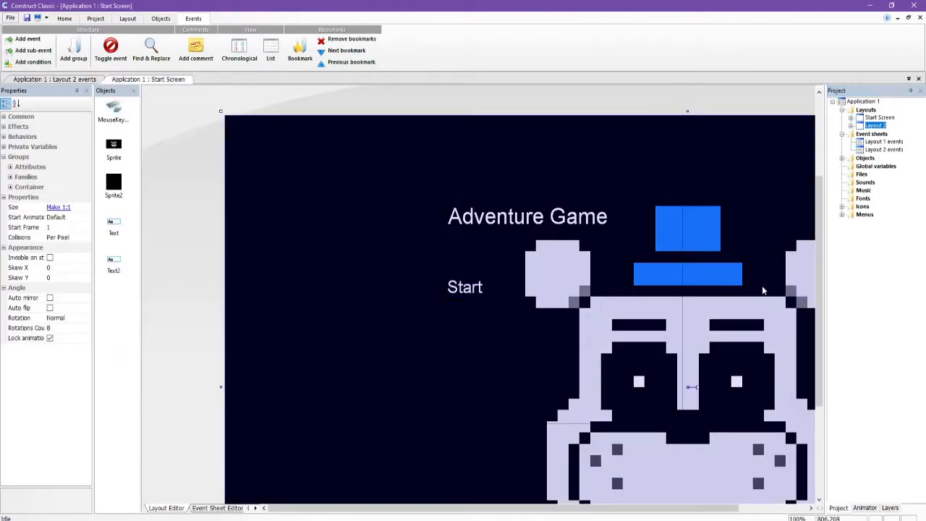
{"action": "left_click", "coordinate": [114, 184]}
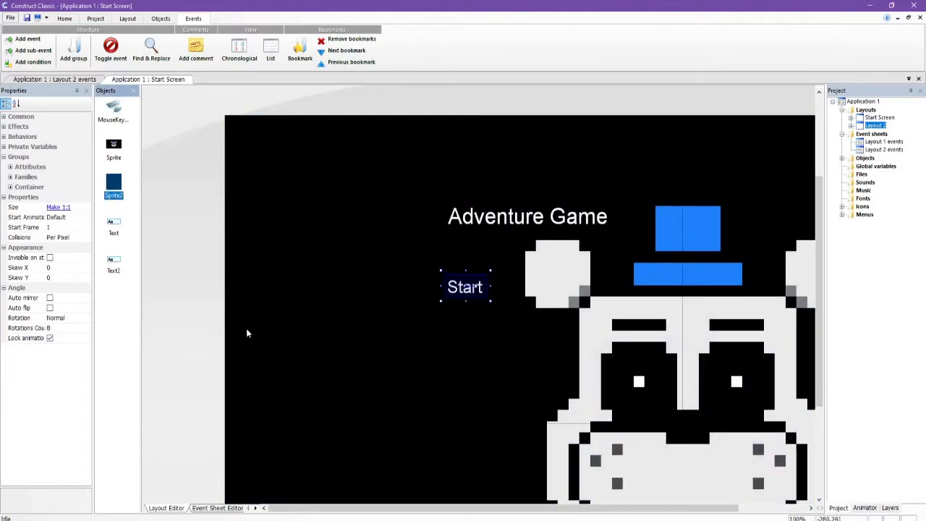
{"action": "left_click", "coordinate": [182, 278]}
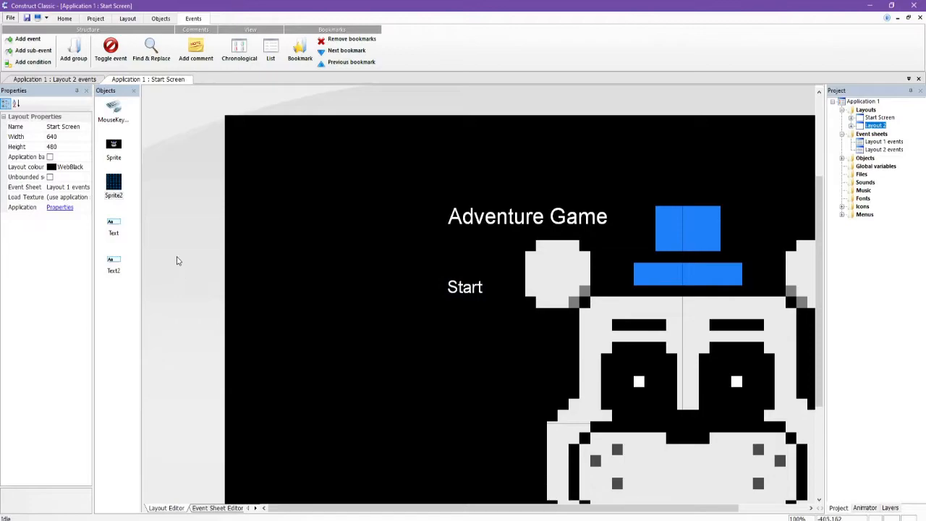
{"action": "left_click", "coordinate": [30, 81]}
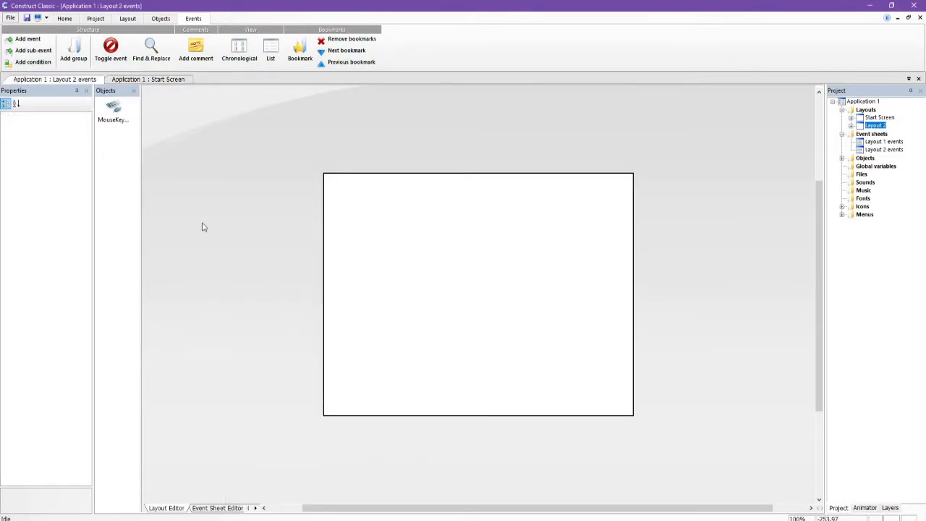
- Insert a new Sprite object in the upper-left part of Layout 2
{"action": "right_click", "coordinate": [226, 215]}
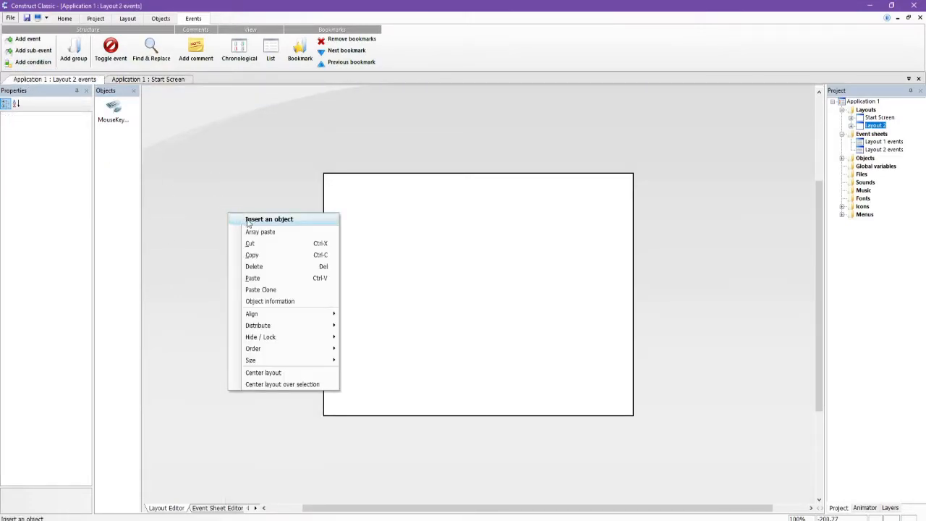
{"action": "left_click", "coordinate": [247, 216]}
{"action": "left_click", "coordinate": [635, 298]}
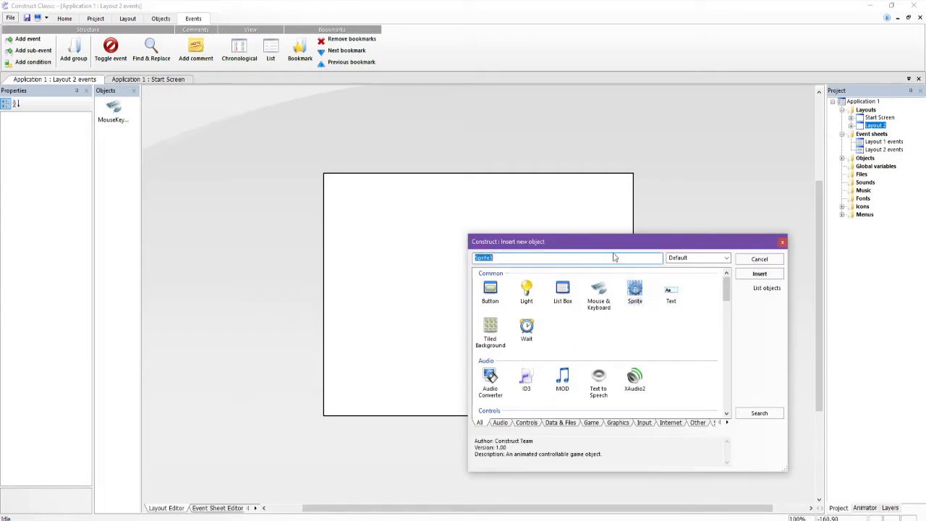
{"action": "left_click", "coordinate": [751, 275]}
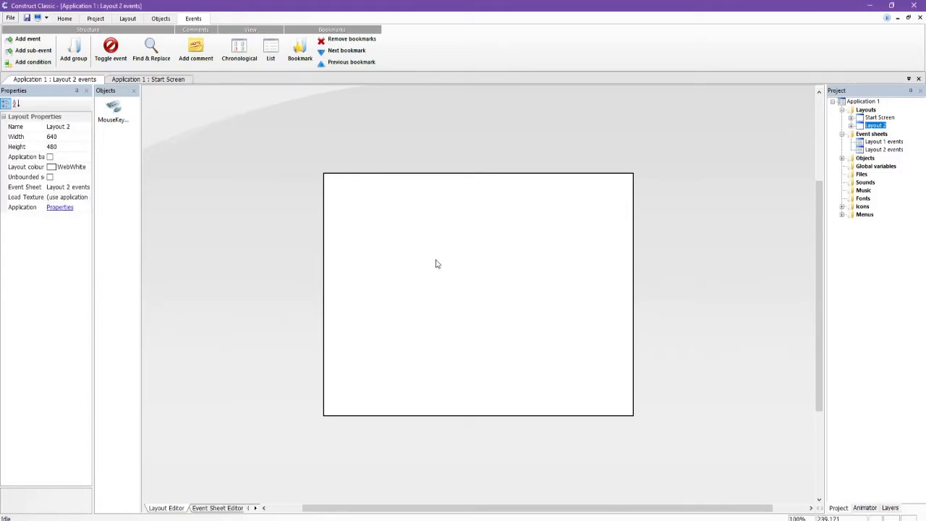
{"action": "left_click", "coordinate": [362, 236]}
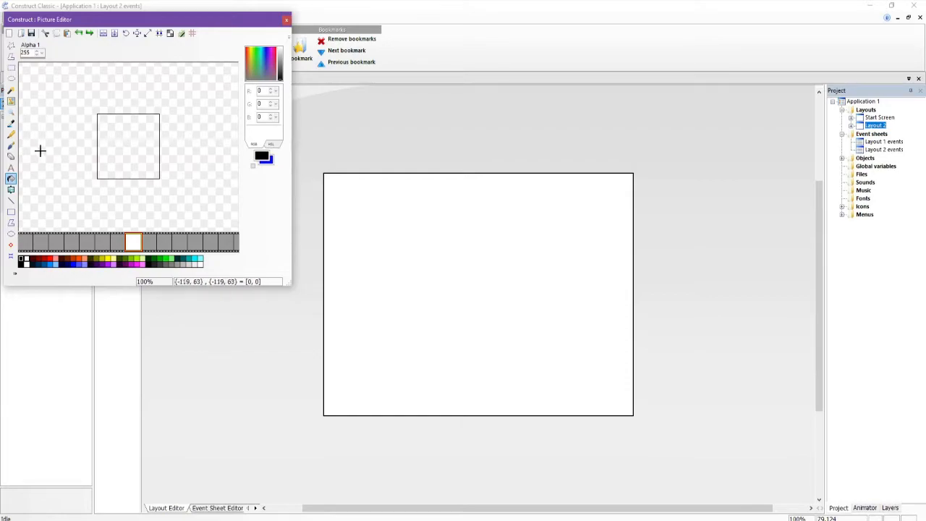
- Resize the new sprite's image to a width of 32 and a height of 32
{"action": "left_click_drag", "start_coordinate": [120, 22], "coordinate": [382, 114]}
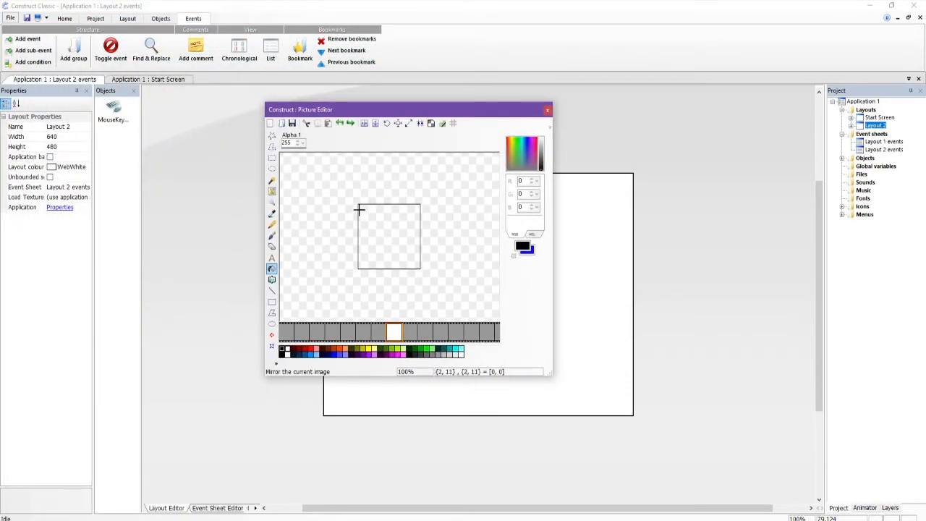
{"action": "left_click", "coordinate": [409, 123]}
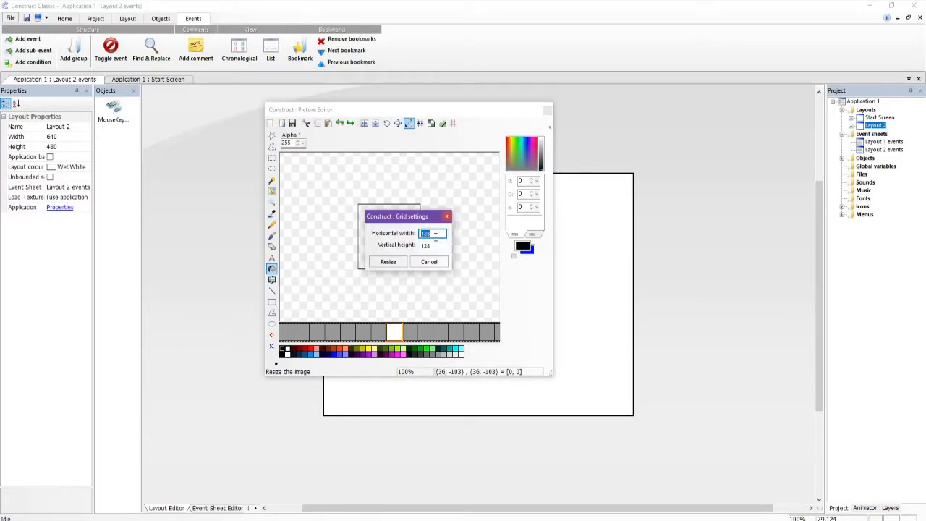
{"action": "type", "text": "32"}
{"action": "key", "text": "Tab"}
{"action": "type", "text": "32"}
{"action": "left_click", "coordinate": [388, 262]}
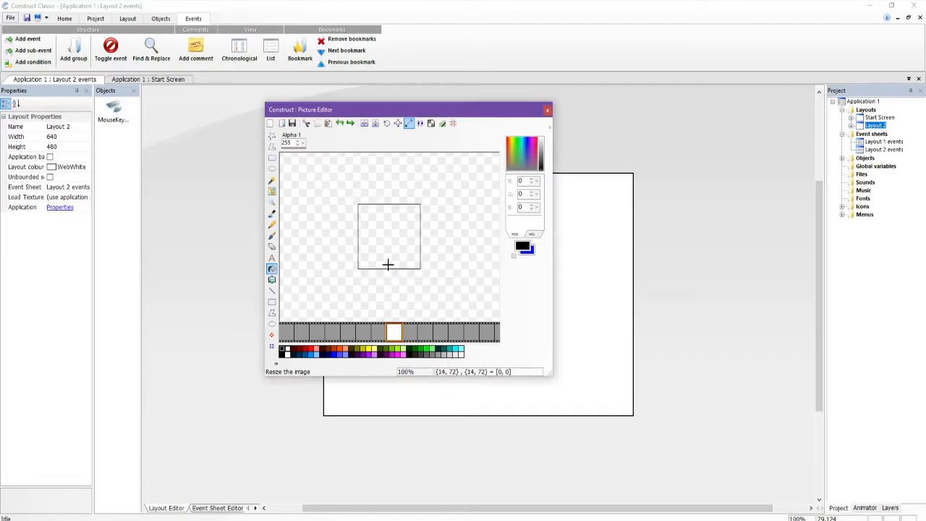
- Place the sprite image's hotspot near its centre, at X 15 and Y 15
{"action": "scroll", "coordinate": [391, 248], "scroll_direction": "up", "scroll_amount": 5}
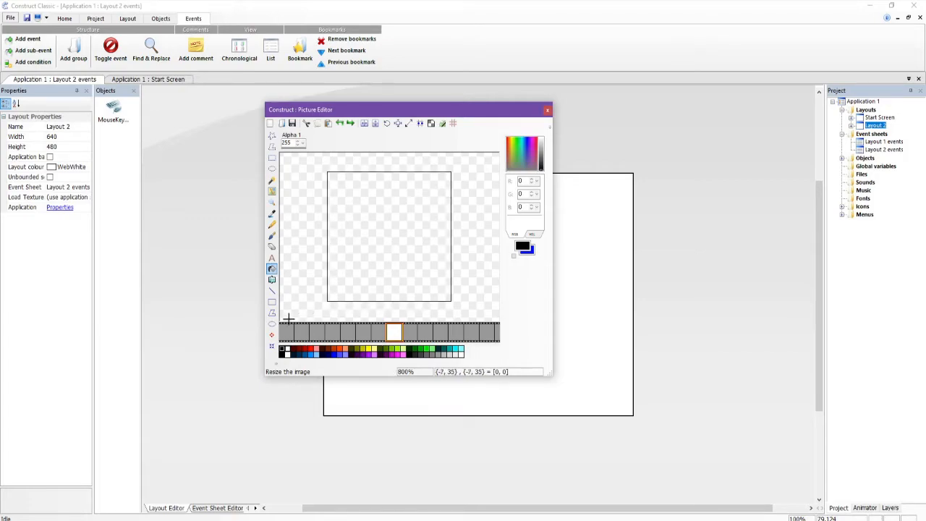
{"action": "left_click", "coordinate": [272, 334]}
{"action": "left_click", "coordinate": [322, 199]}
{"action": "left_click", "coordinate": [324, 175]}
{"action": "left_click", "coordinate": [336, 171]}
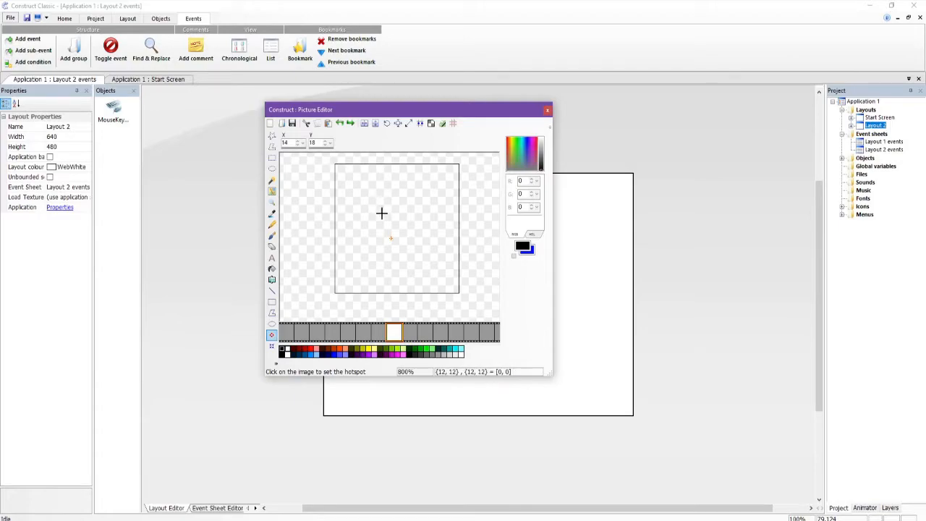
{"action": "left_click", "coordinate": [297, 141]}
{"action": "left_click", "coordinate": [326, 145]}
{"action": "left_click", "coordinate": [325, 146]}
{"action": "left_click", "coordinate": [325, 146]}
{"action": "left_click", "coordinate": [326, 147]}
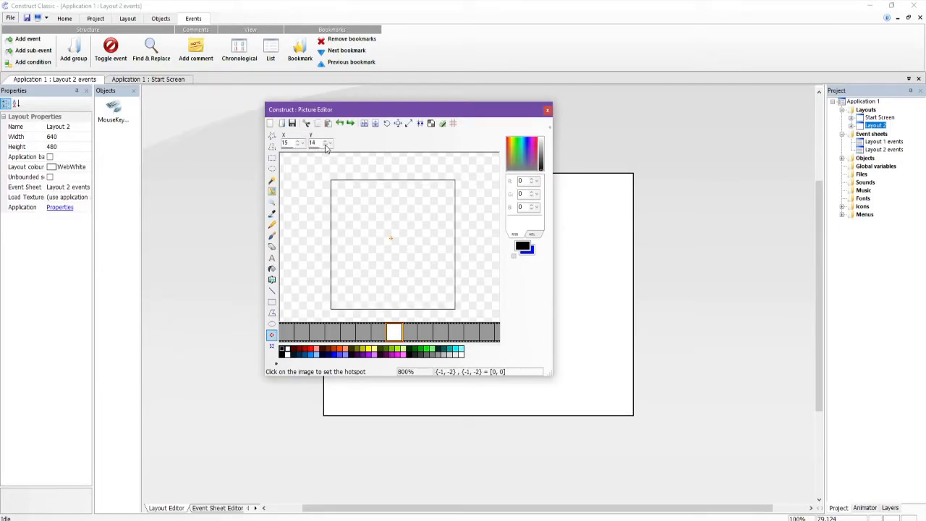
{"action": "left_click", "coordinate": [326, 142]}
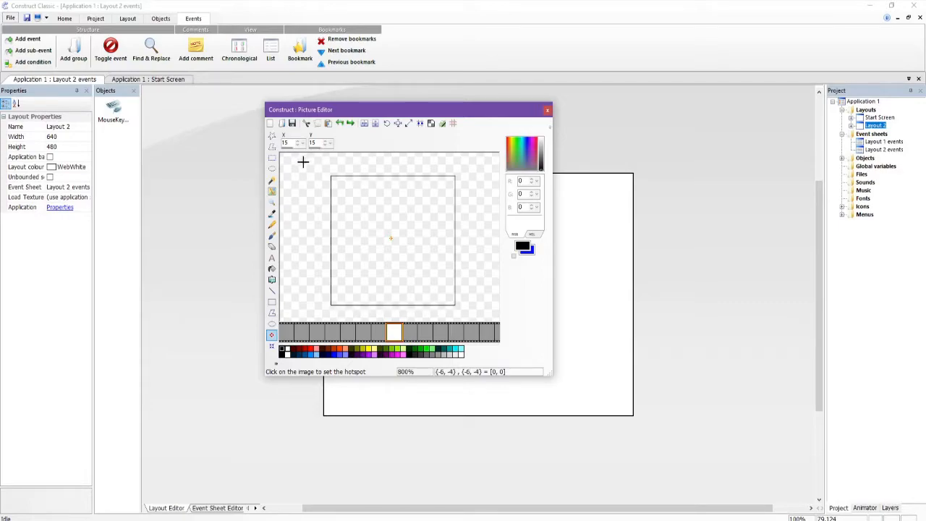
- Draw an upward-pointing triangle across the full canvas with black lines, flood-fill it black and save the image
{"action": "left_click", "coordinate": [272, 225]}
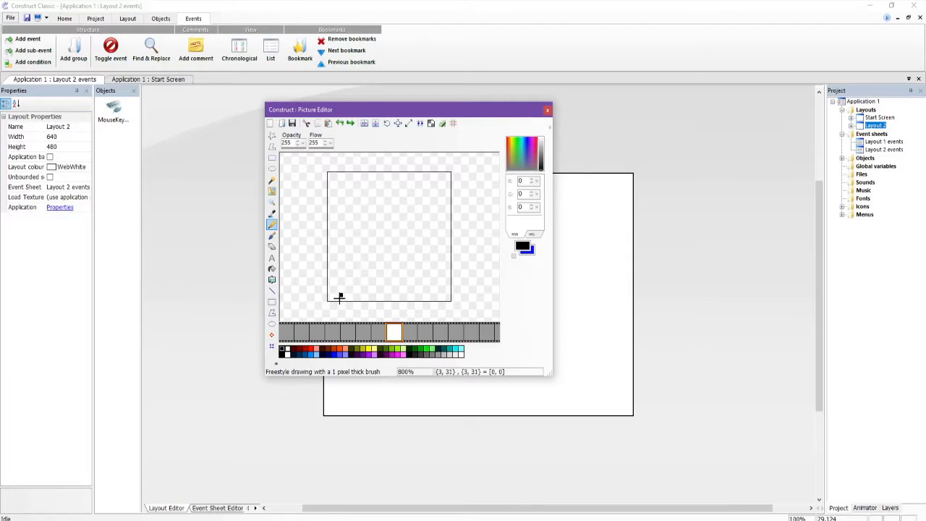
{"action": "left_click", "coordinate": [272, 290]}
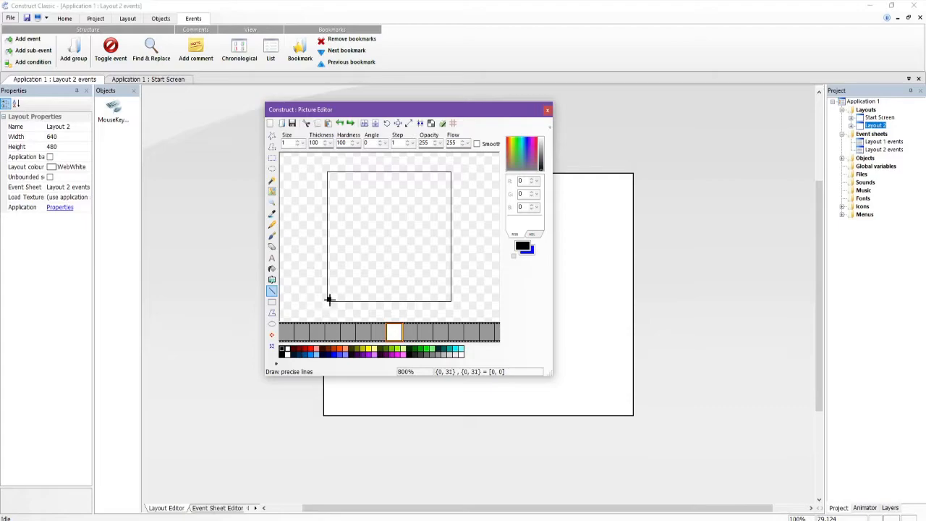
{"action": "mouse_move", "coordinate": [330, 296]}
{"action": "left_mouse_down"}
{"action": "mouse_move", "coordinate": [391, 170]}
{"action": "mouse_move", "coordinate": [447, 300]}
{"action": "left_mouse_up"}
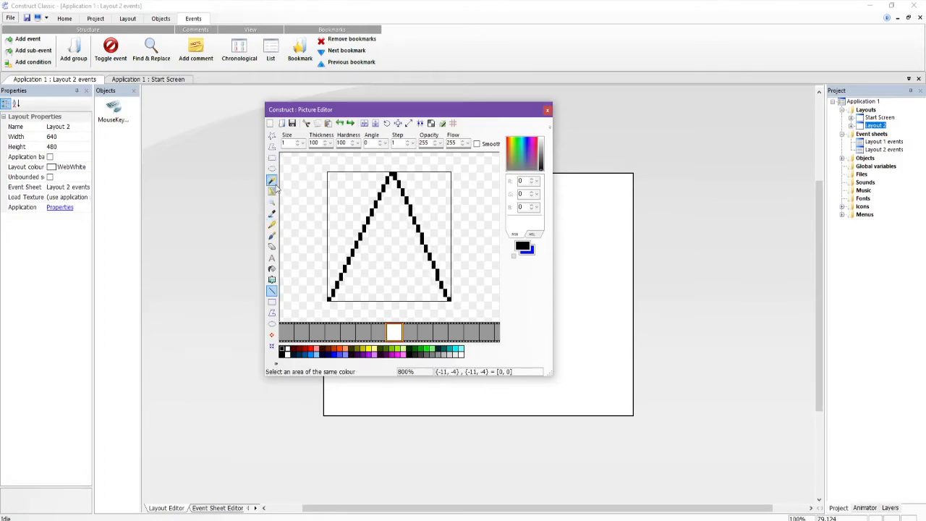
{"action": "left_click", "coordinate": [271, 269]}
{"action": "left_click", "coordinate": [383, 267]}
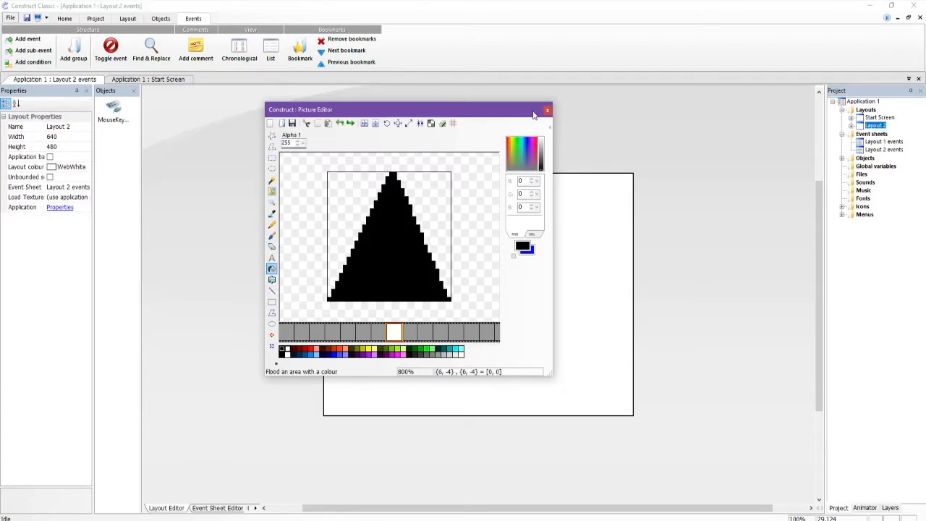
{"action": "left_click", "coordinate": [547, 111]}
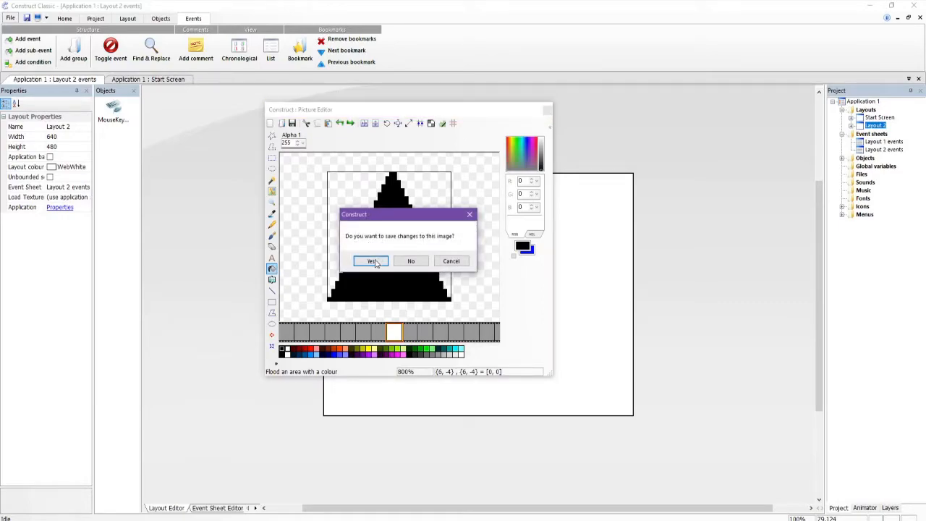
{"action": "left_click", "coordinate": [372, 263]}
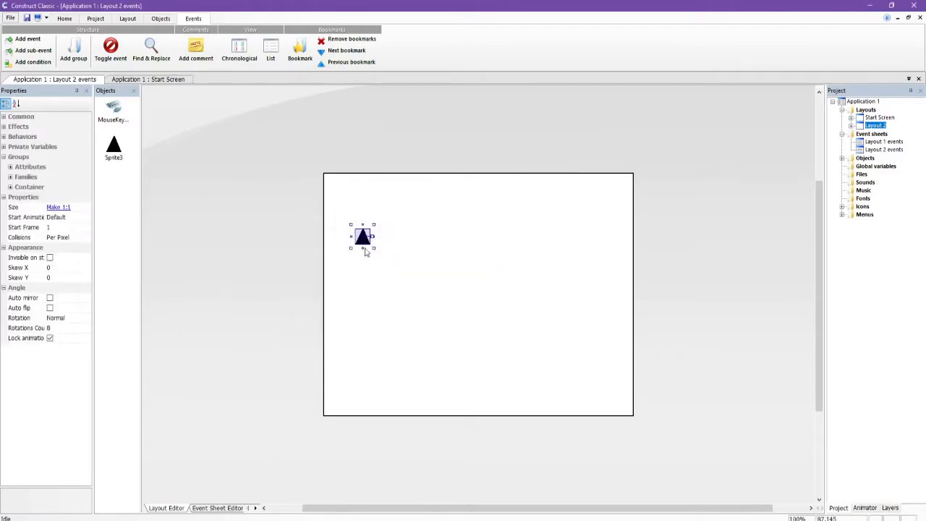
- Open frame 1 of the triangle sprite's Default animation for image editing
{"action": "left_click", "coordinate": [862, 507]}
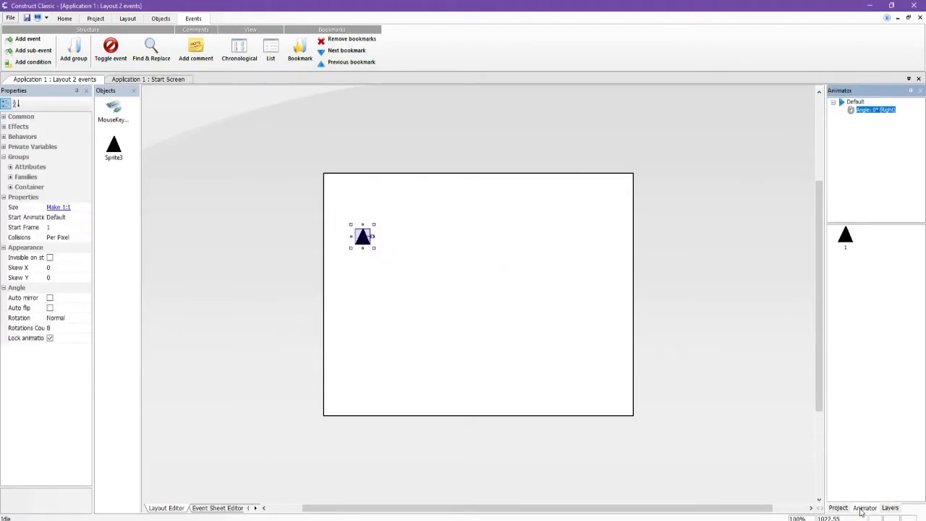
{"action": "left_click", "coordinate": [845, 243]}
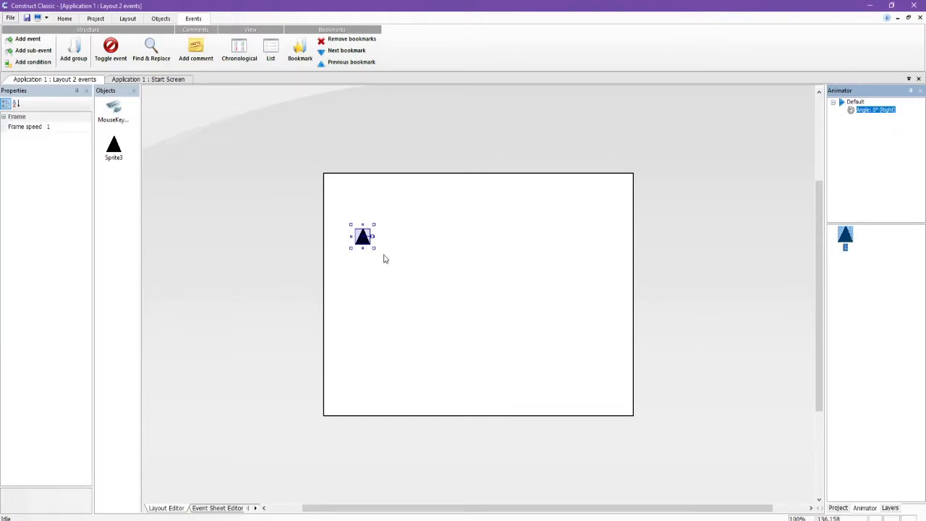
{"action": "double_click", "coordinate": [846, 239]}
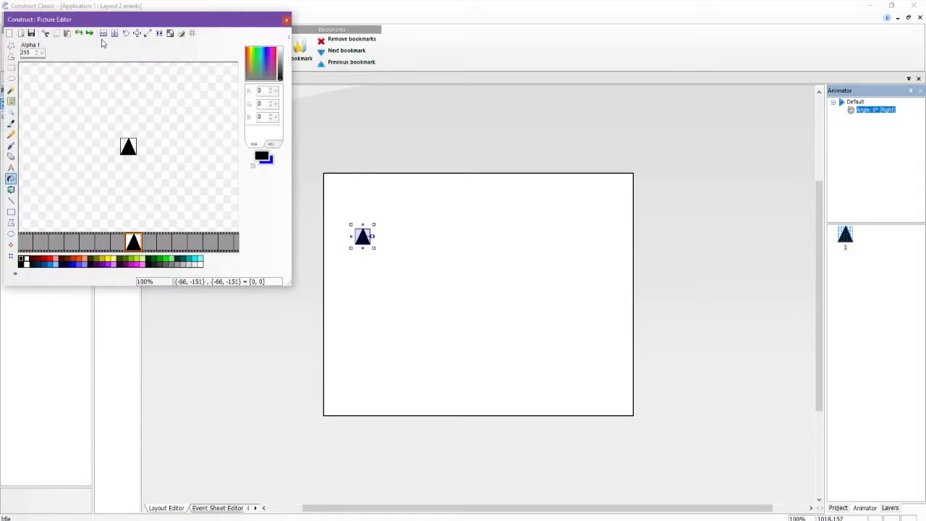
{"action": "left_click_drag", "start_coordinate": [114, 24], "coordinate": [326, 64]}
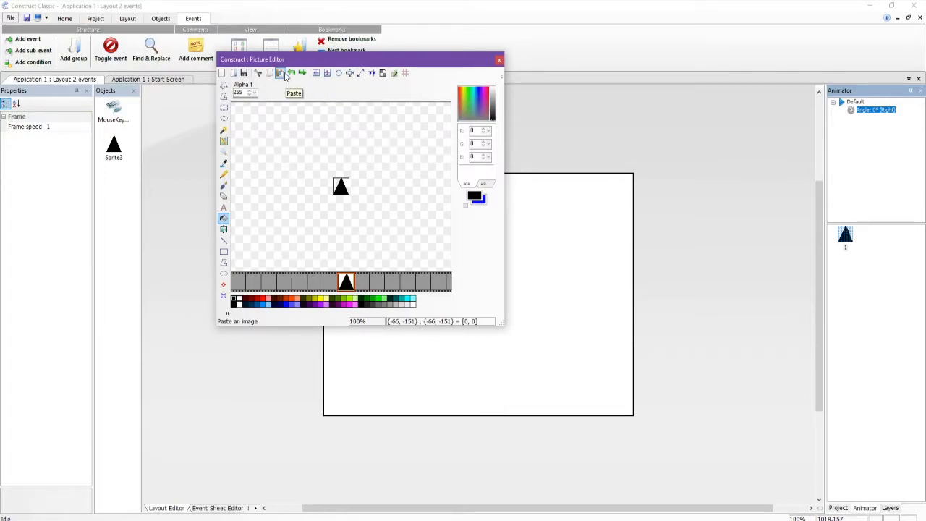
{"action": "left_click_drag", "start_coordinate": [318, 59], "coordinate": [333, 5]}
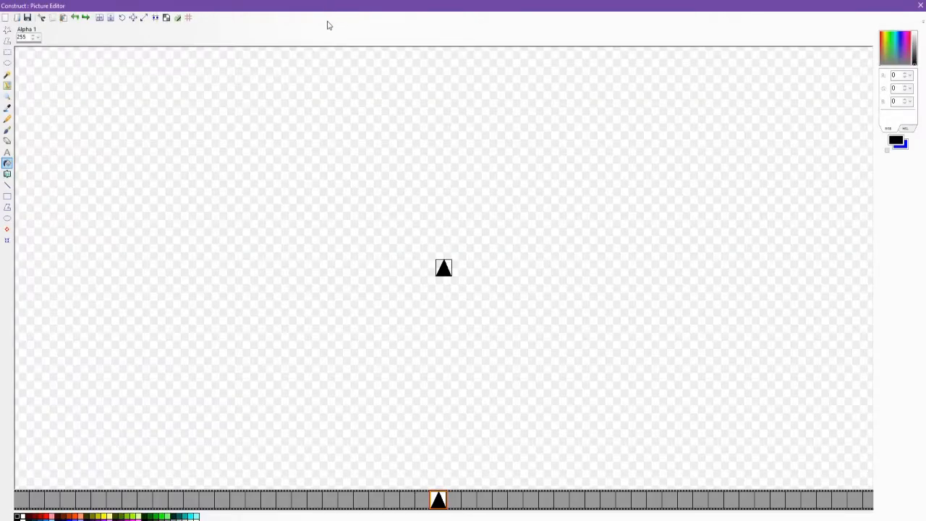
{"action": "double_click", "coordinate": [443, 10]}
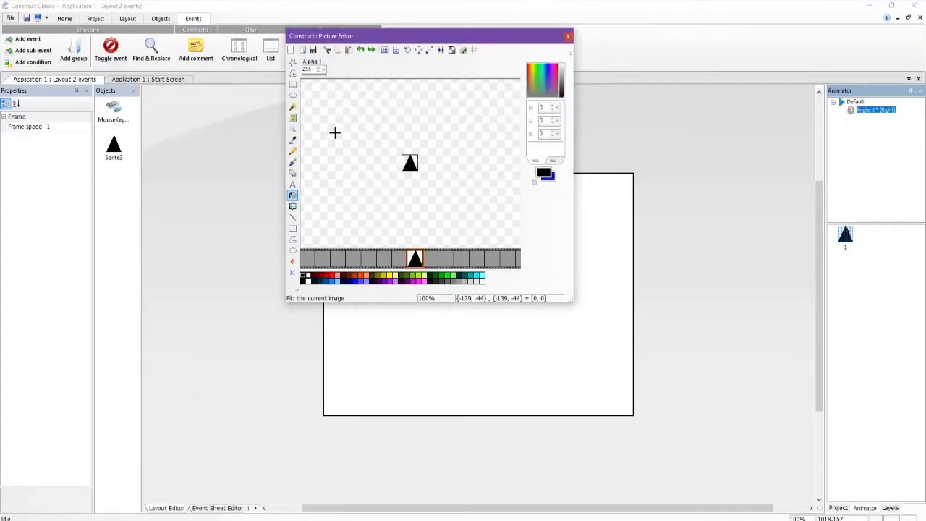
- Rotate the triangle image by 90 degrees, save the change and reselect the sprite in the layout
{"action": "left_click", "coordinate": [408, 50]}
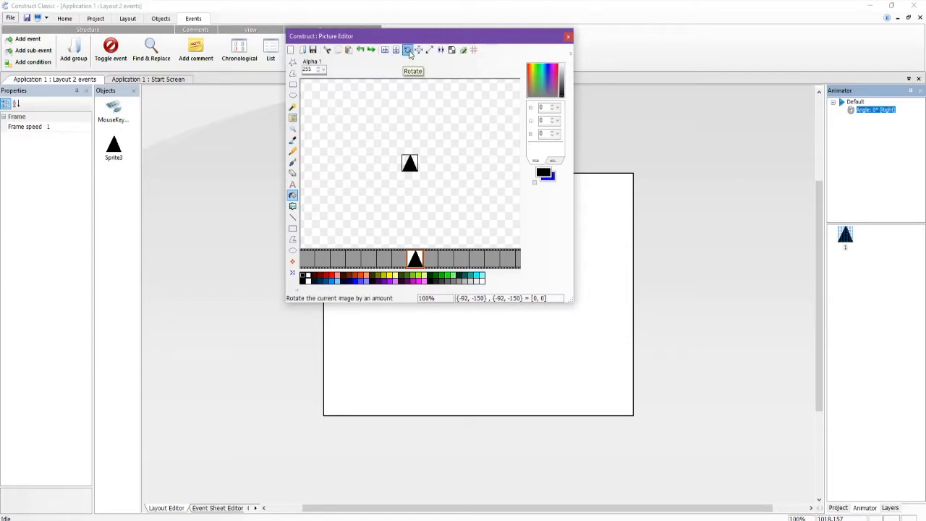
{"action": "left_click", "coordinate": [478, 61]}
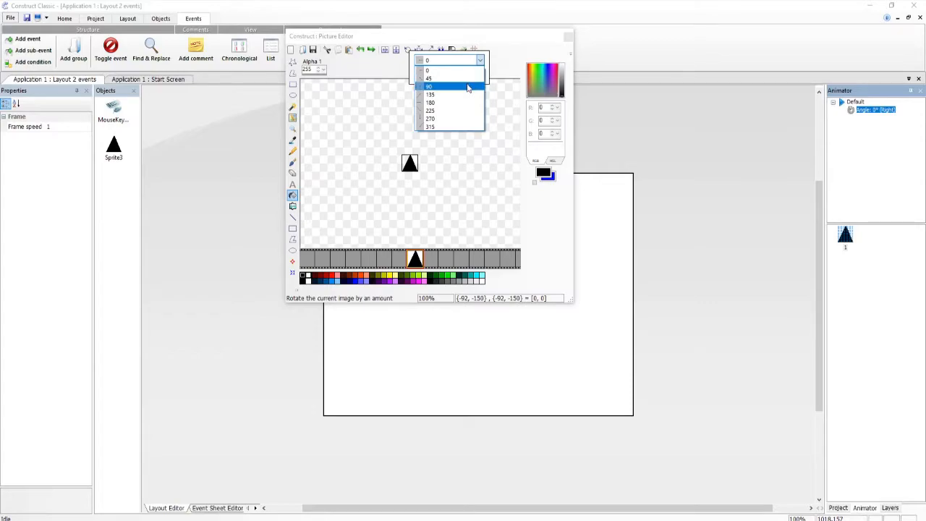
{"action": "left_click", "coordinate": [467, 86]}
{"action": "left_click", "coordinate": [467, 75]}
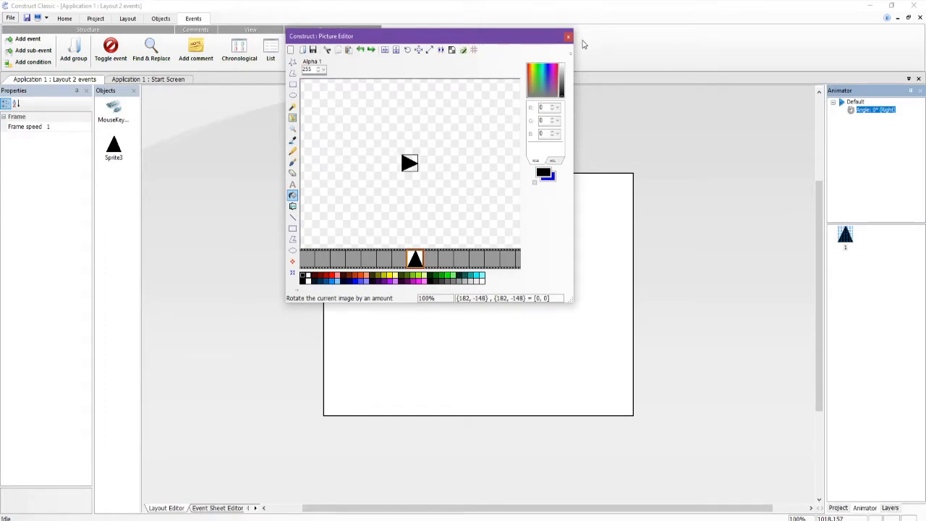
{"action": "left_click", "coordinate": [568, 36]}
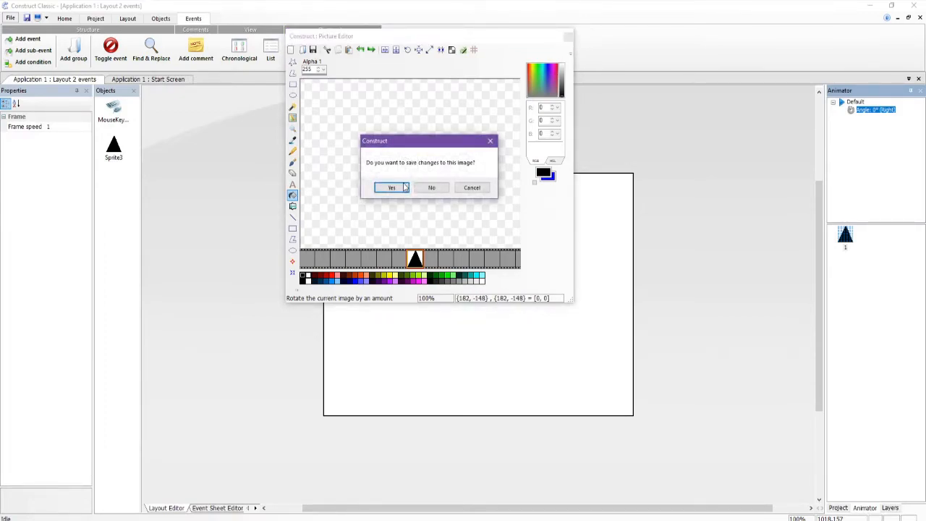
{"action": "left_click", "coordinate": [400, 189]}
{"action": "left_click", "coordinate": [397, 147]}
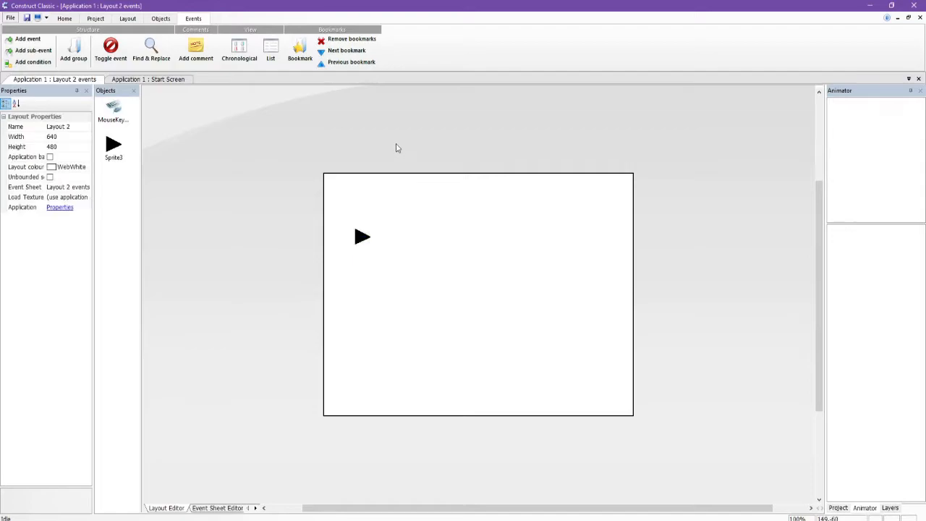
{"action": "left_click", "coordinate": [368, 243]}
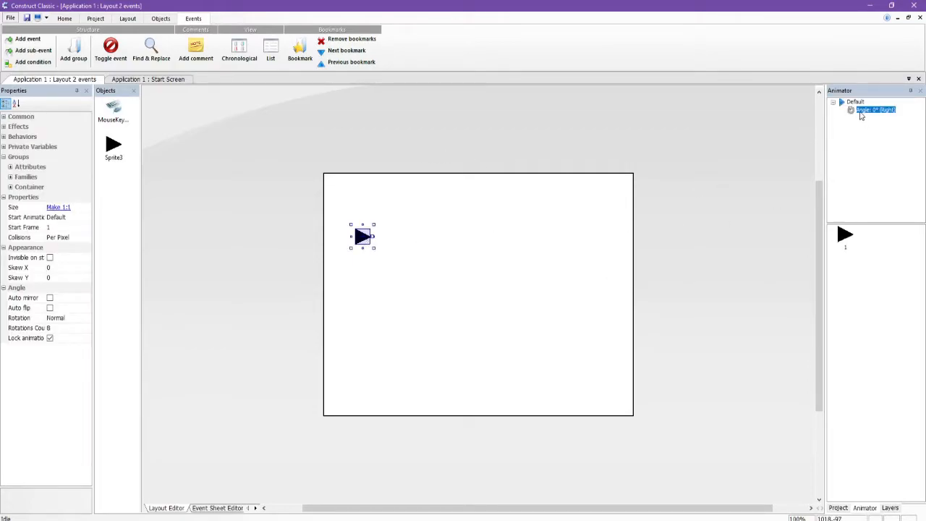
- Add a new 90° angle to the triangle sprite's Default animation
{"action": "left_click", "coordinate": [856, 137]}
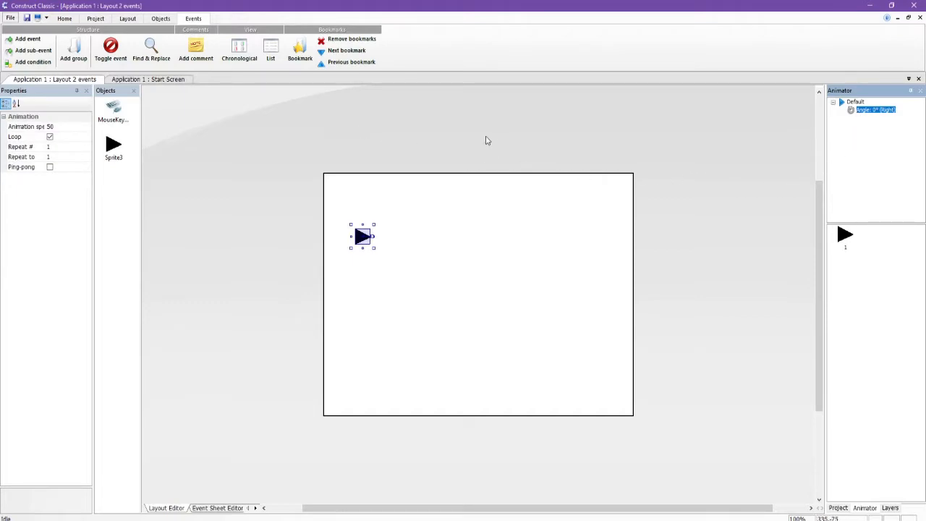
{"action": "left_click", "coordinate": [847, 102]}
{"action": "right_click", "coordinate": [847, 102]}
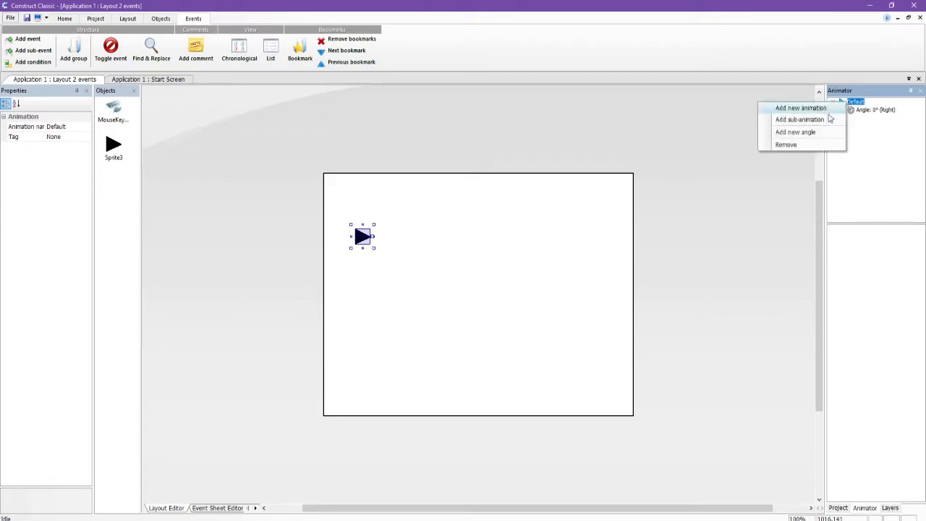
{"action": "left_click", "coordinate": [783, 133]}
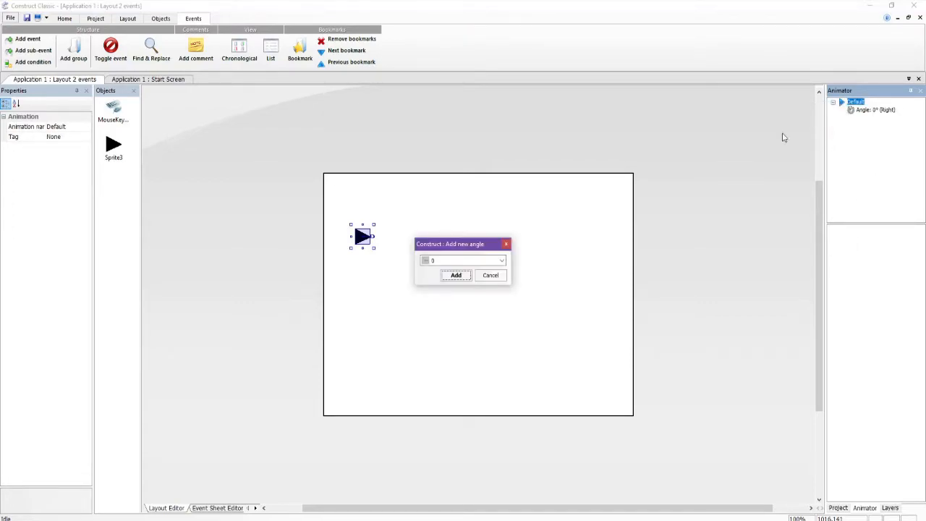
{"action": "left_click", "coordinate": [501, 262]}
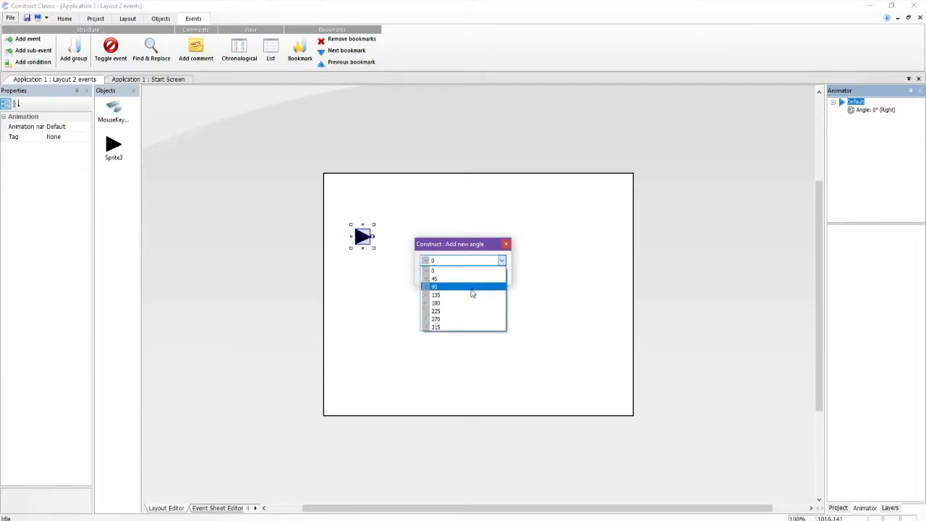
{"action": "left_click", "coordinate": [466, 282]}
{"action": "left_click", "coordinate": [457, 276]}
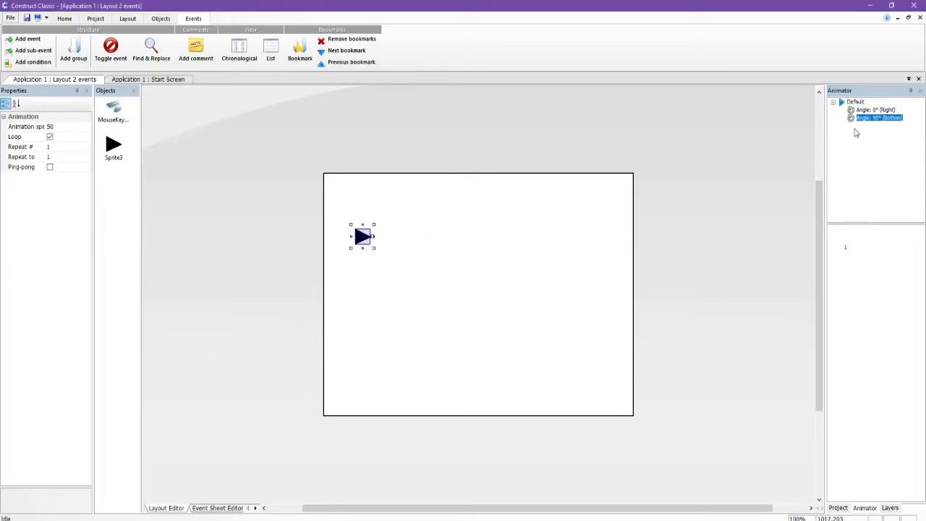
- Copy the triangle frame from the 0° angle into the 90° angle and remove the blank frame there
{"action": "left_click", "coordinate": [862, 110]}
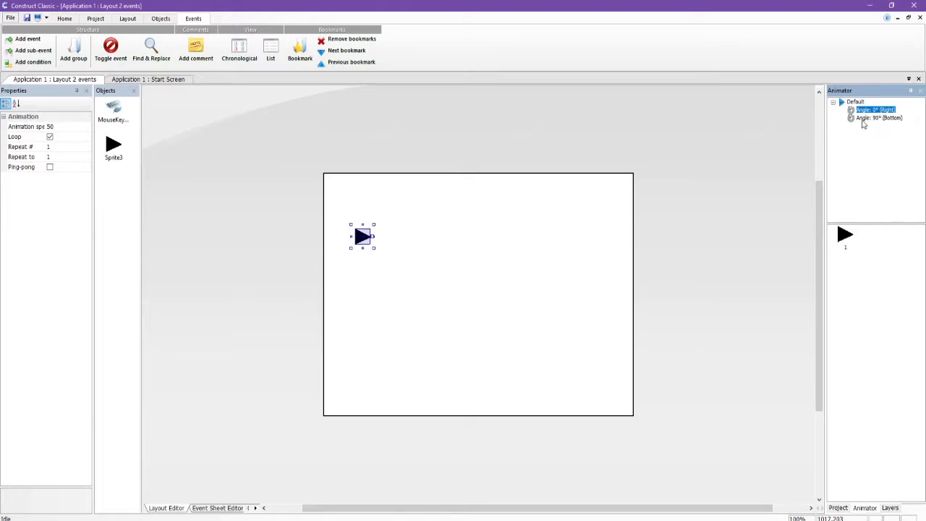
{"action": "left_click", "coordinate": [871, 119]}
{"action": "left_click", "coordinate": [845, 242]}
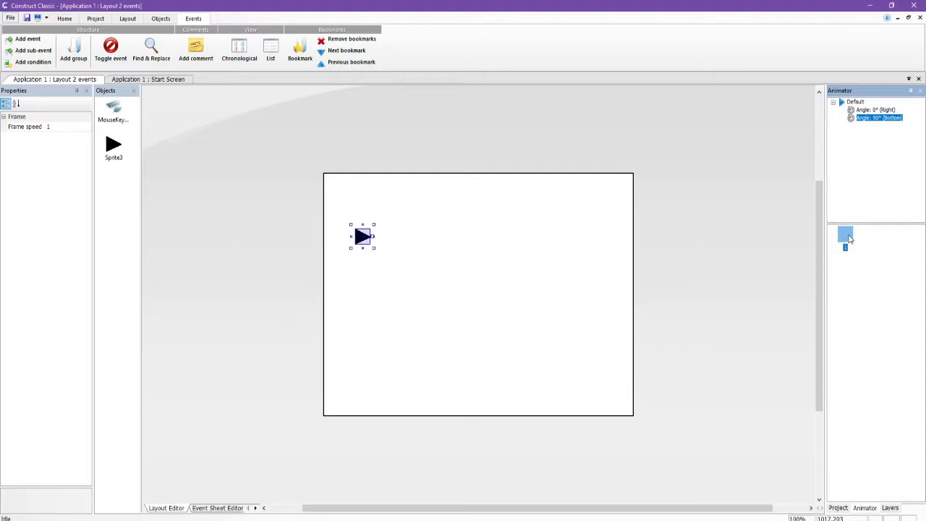
{"action": "left_click", "coordinate": [878, 110]}
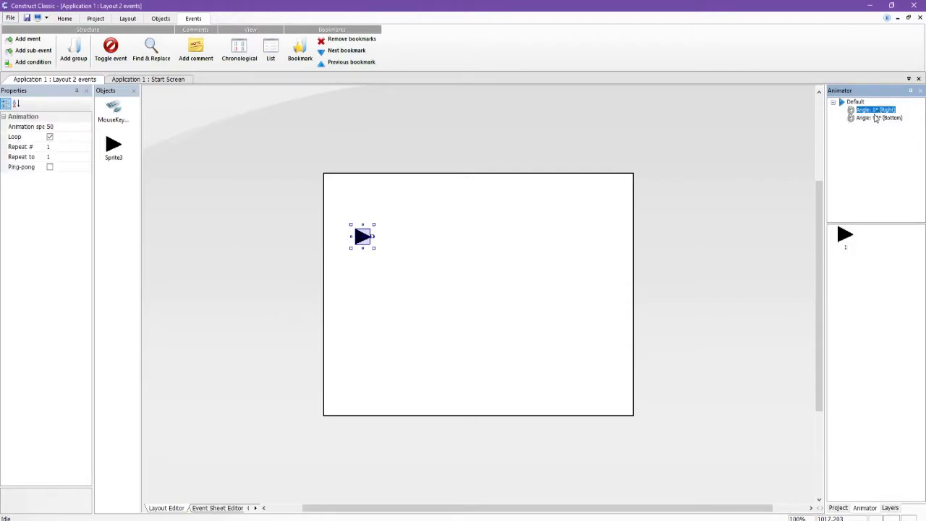
{"action": "right_click", "coordinate": [845, 238]}
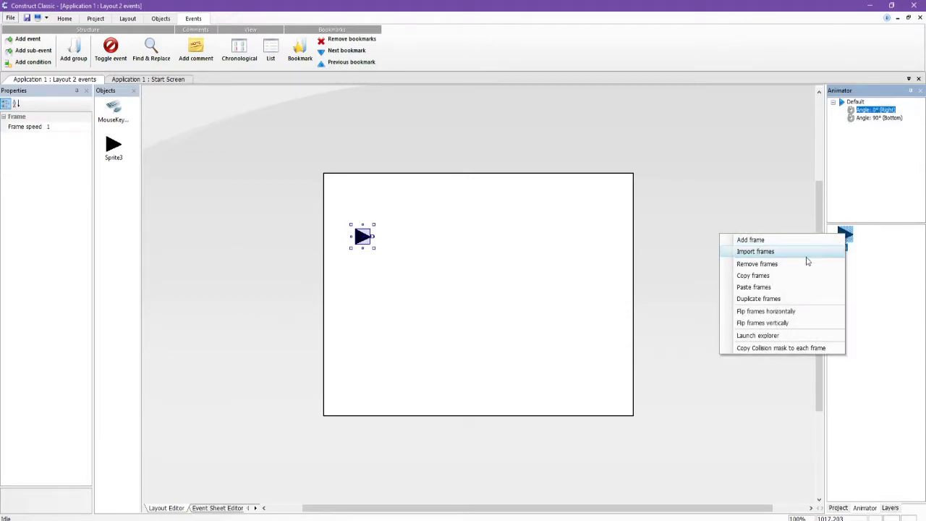
{"action": "left_click", "coordinate": [792, 278]}
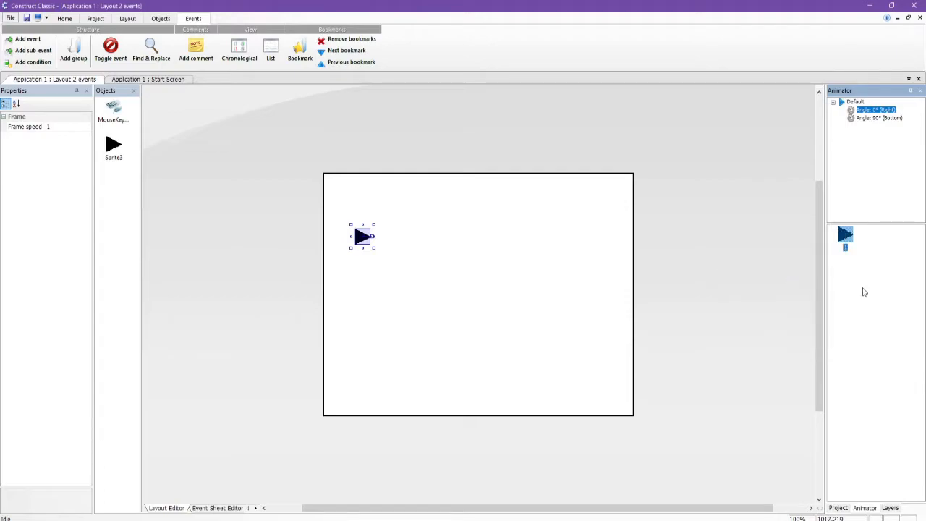
{"action": "left_click", "coordinate": [871, 118]}
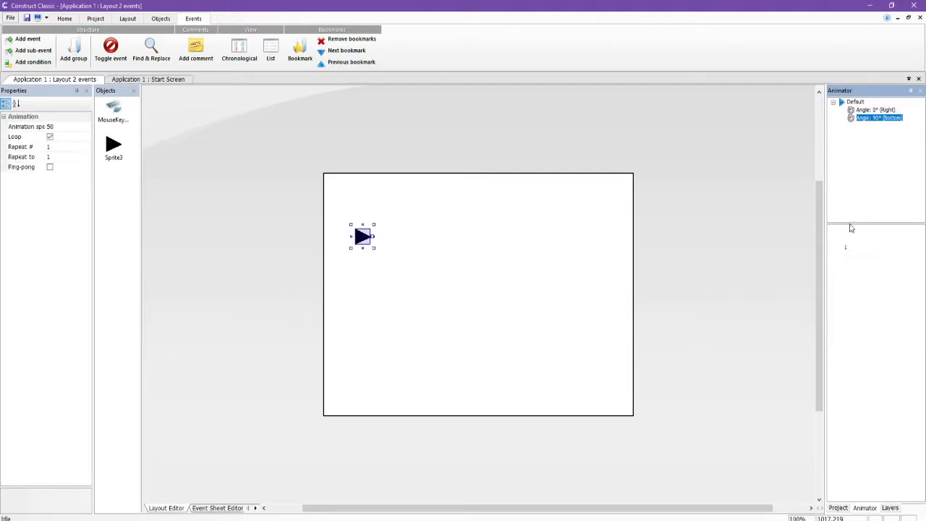
{"action": "left_click", "coordinate": [843, 239]}
{"action": "right_click", "coordinate": [842, 241]}
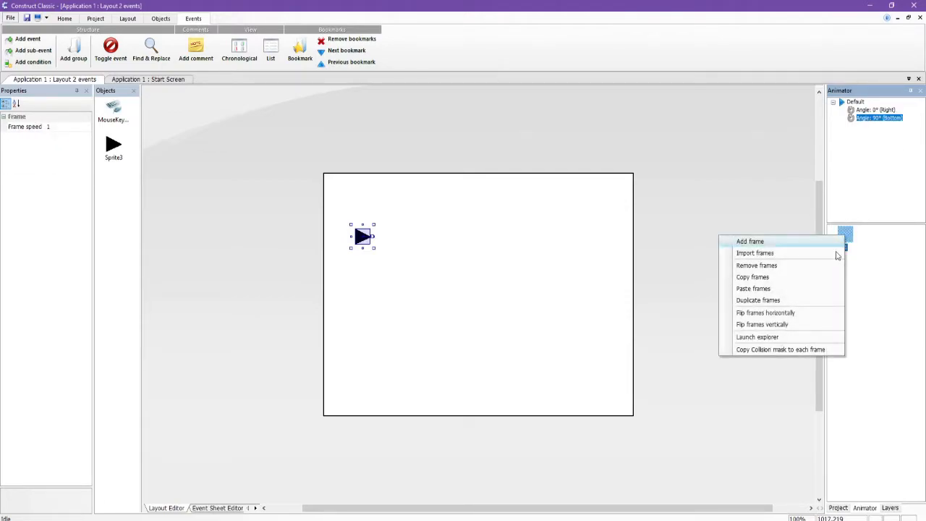
{"action": "left_click", "coordinate": [806, 287]}
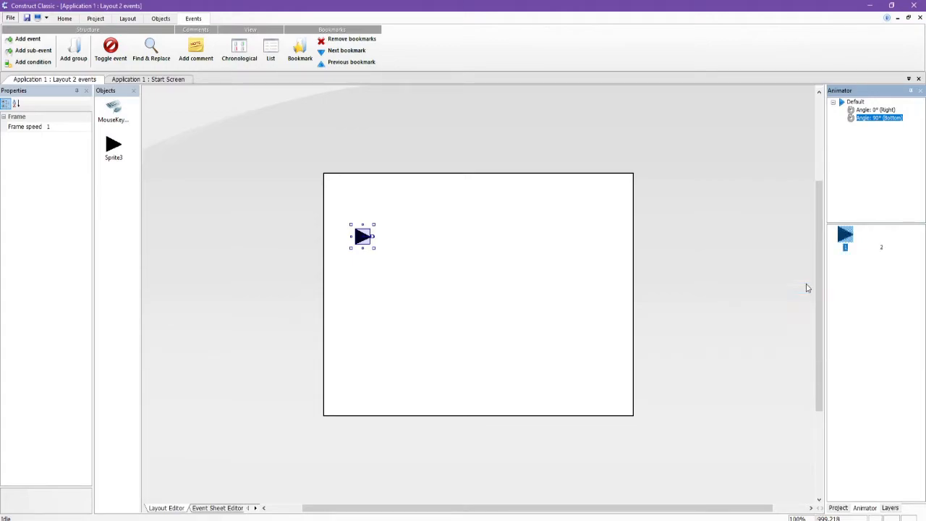
{"action": "right_click", "coordinate": [884, 241]}
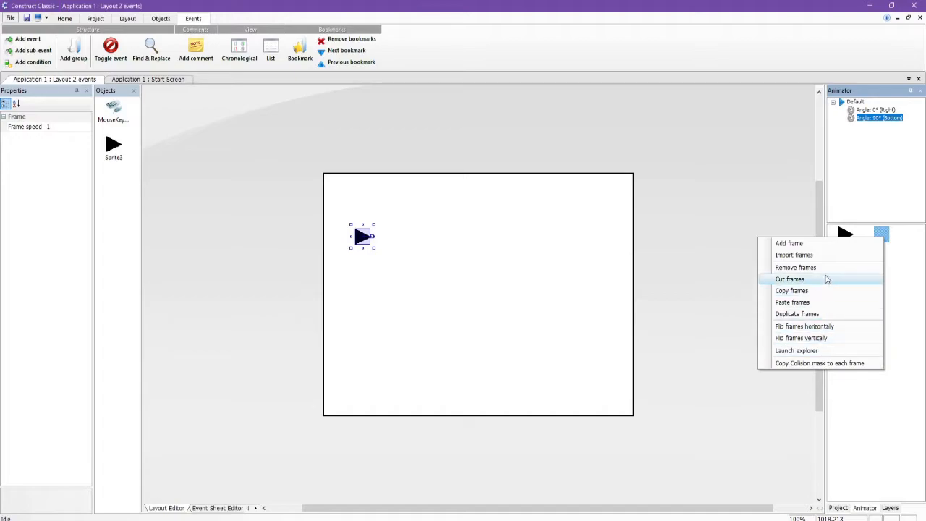
{"action": "left_click", "coordinate": [795, 268]}
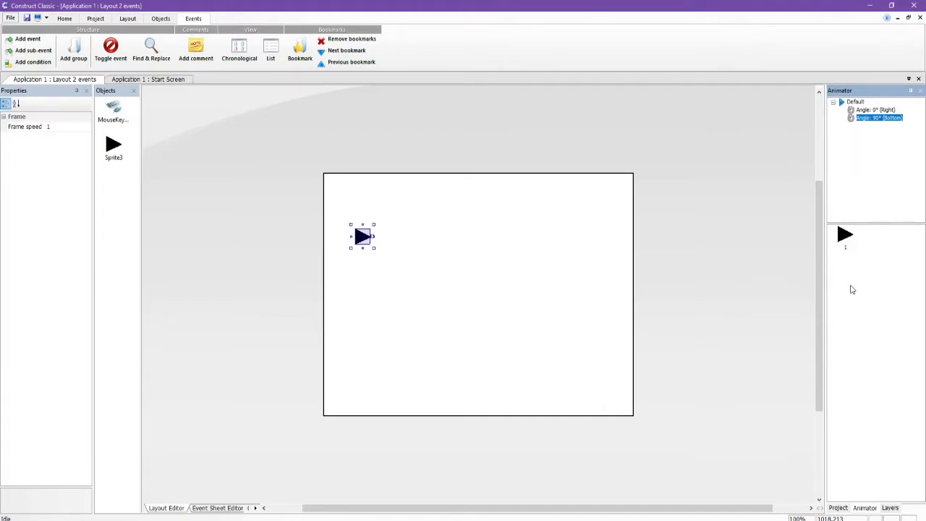
- Rotate the 90° angle's triangle image by 90 degrees, save the change and deselect the sprite
{"action": "double_click", "coordinate": [846, 238]}
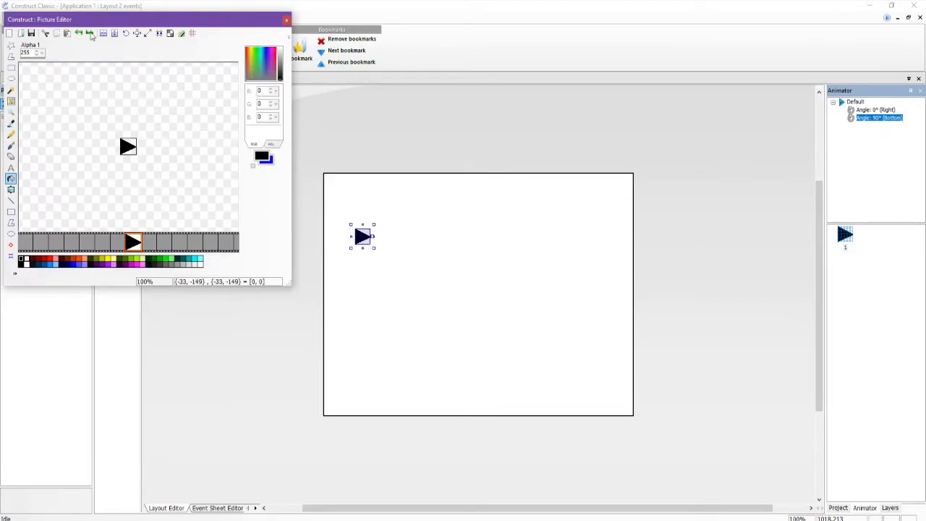
{"action": "left_click", "coordinate": [126, 34]}
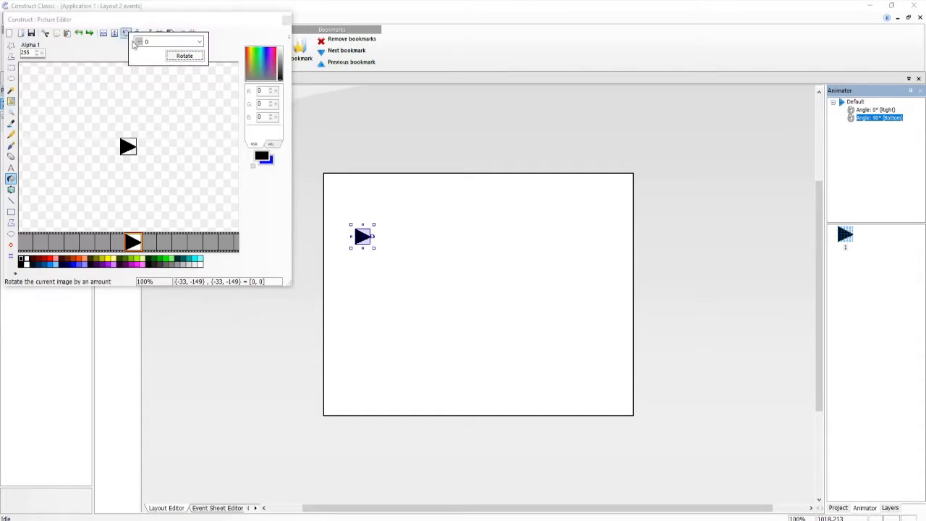
{"action": "left_click", "coordinate": [200, 42]}
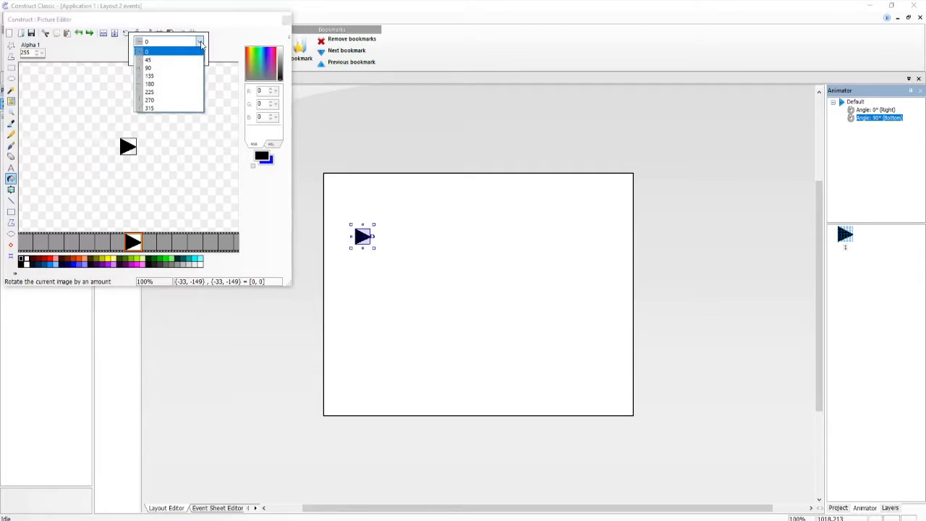
{"action": "left_click", "coordinate": [200, 67]}
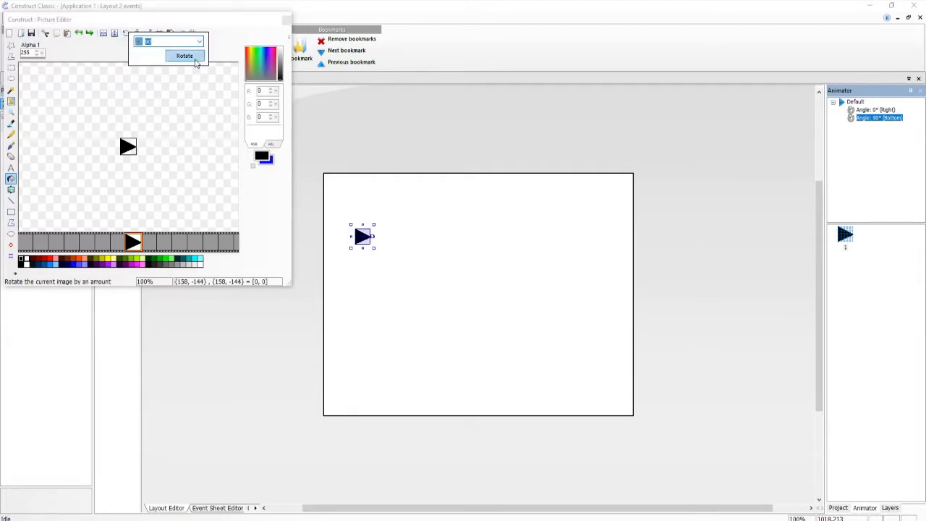
{"action": "left_click", "coordinate": [196, 61]}
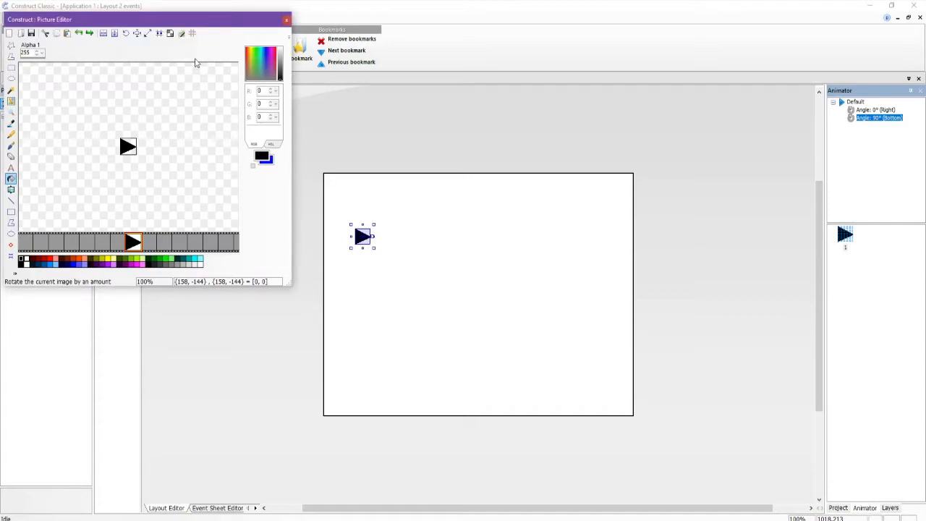
{"action": "left_click", "coordinate": [286, 20]}
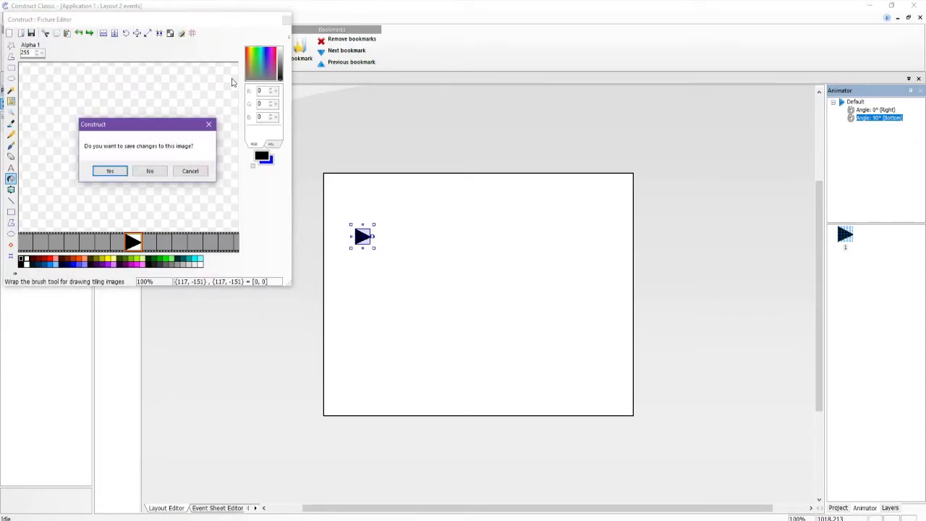
{"action": "left_click", "coordinate": [110, 170]}
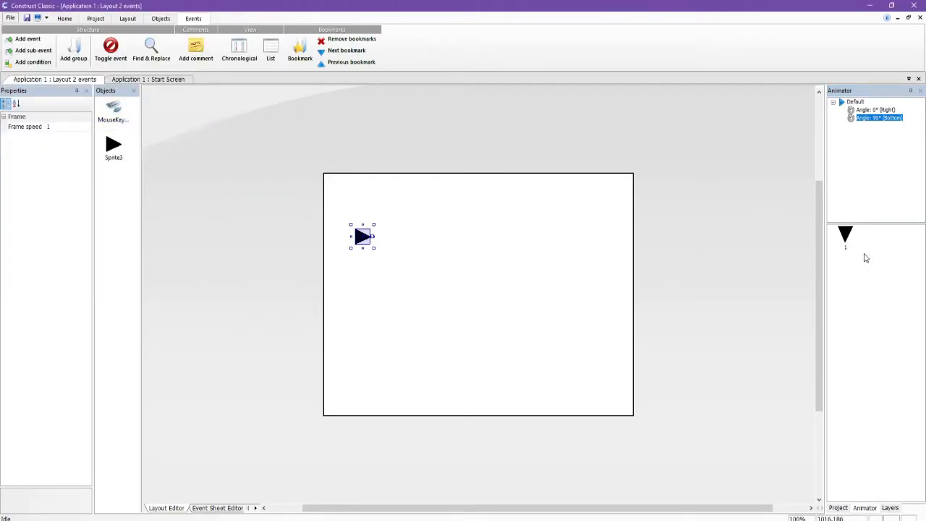
{"action": "left_click", "coordinate": [738, 223]}
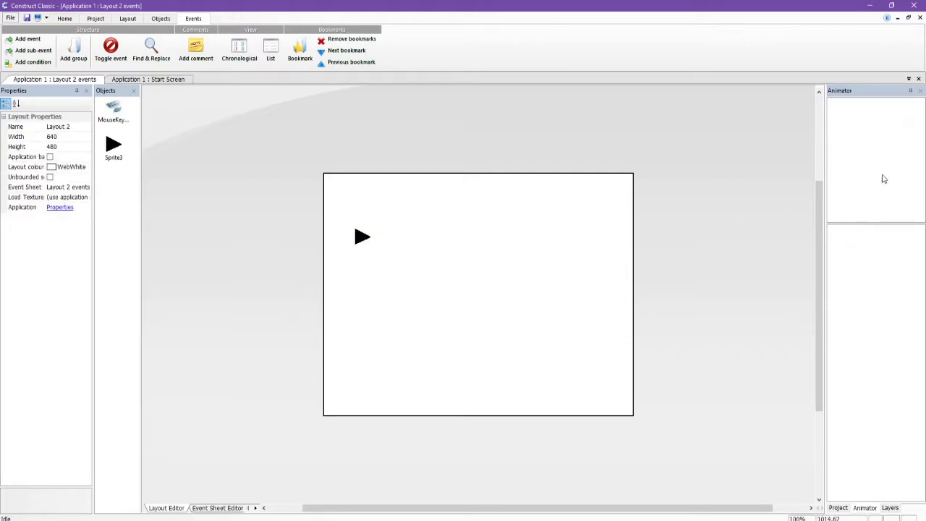
- Insert an event in the Layout 2 event sheet with the MouseKeyboard2 condition that the Right arrow key is down
{"action": "left_click", "coordinate": [362, 239]}
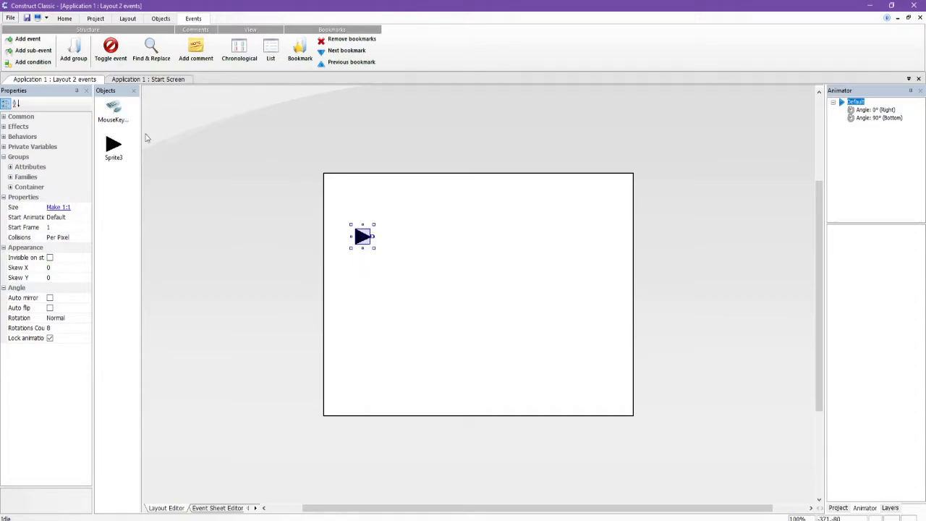
{"action": "left_click", "coordinate": [217, 508]}
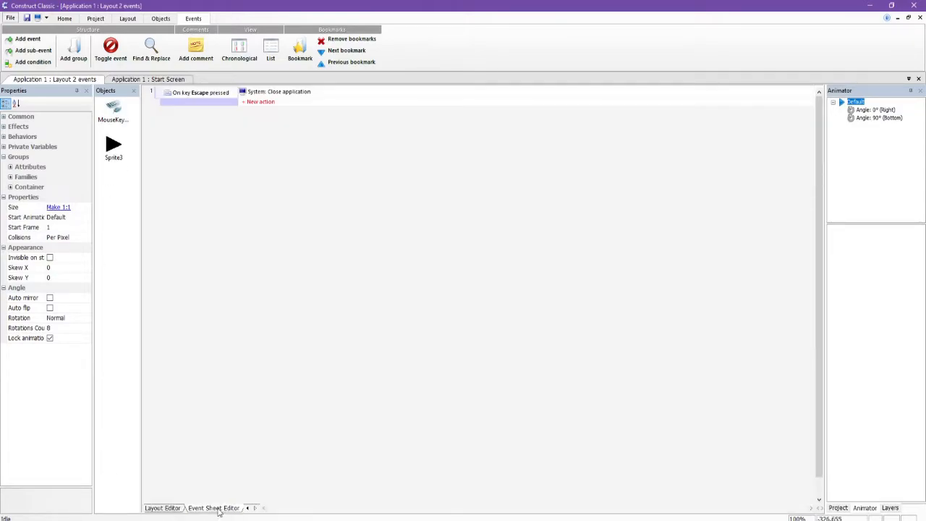
{"action": "right_click", "coordinate": [182, 127]}
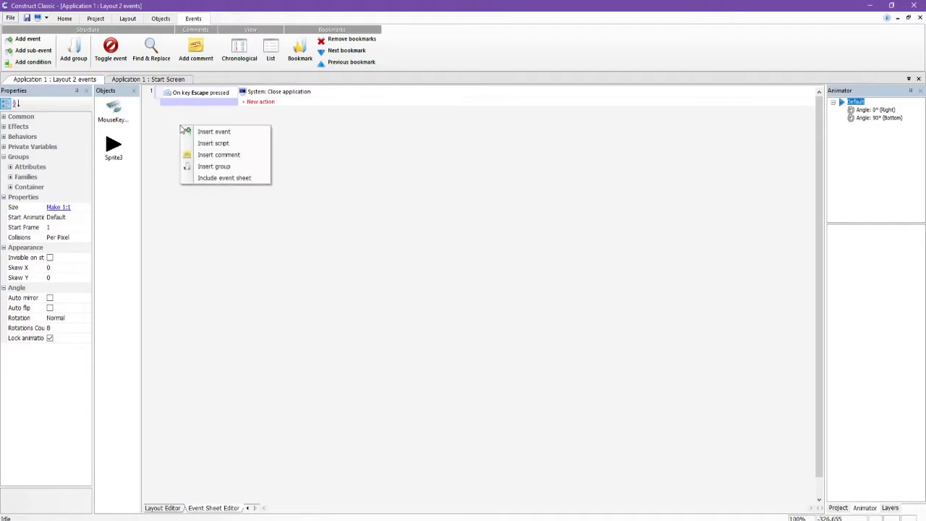
{"action": "left_click", "coordinate": [199, 132]}
{"action": "left_click", "coordinate": [424, 307]}
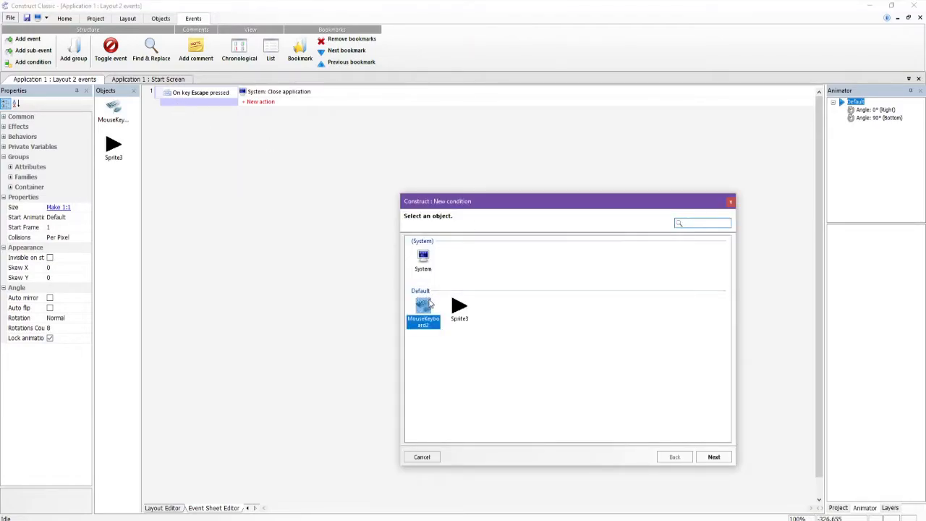
{"action": "double_click", "coordinate": [424, 308]}
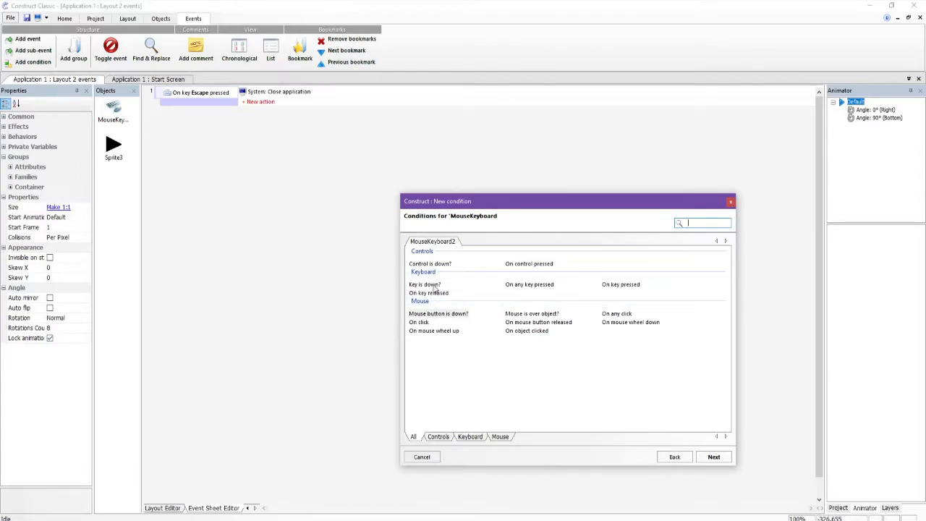
{"action": "double_click", "coordinate": [427, 286]}
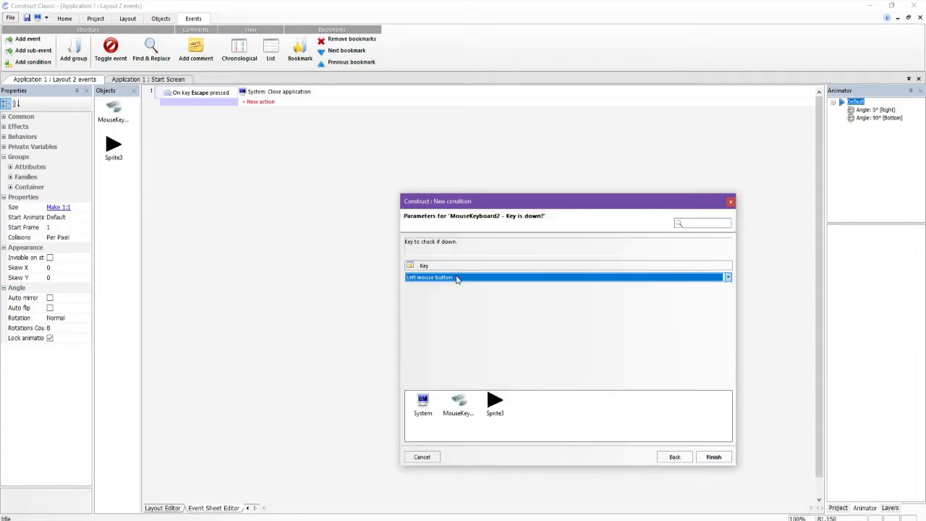
{"action": "left_click", "coordinate": [456, 278]}
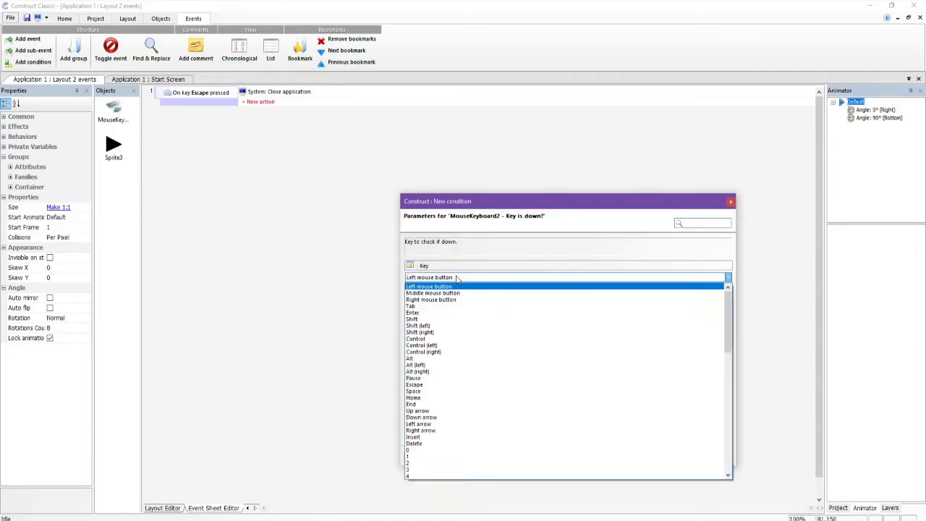
{"action": "left_click", "coordinate": [447, 430]}
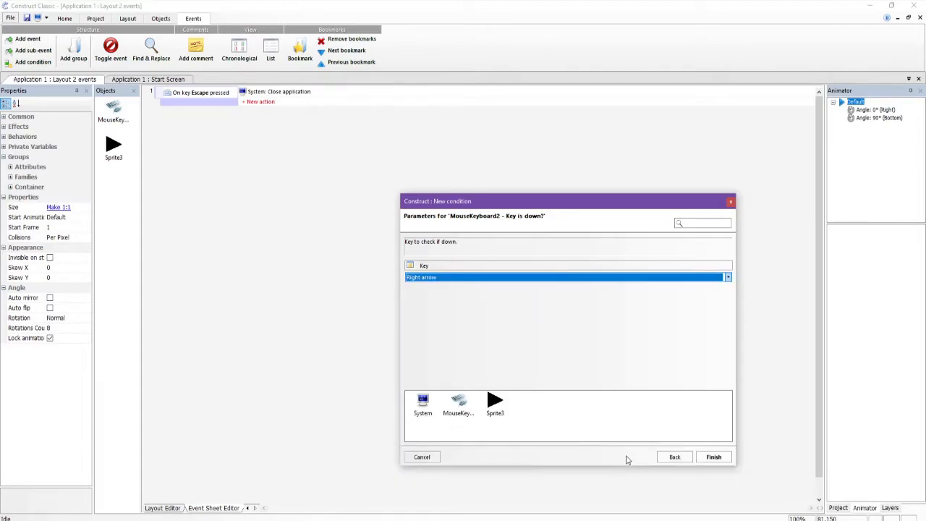
{"action": "left_click", "coordinate": [714, 458]}
{"action": "left_click", "coordinate": [261, 111]}
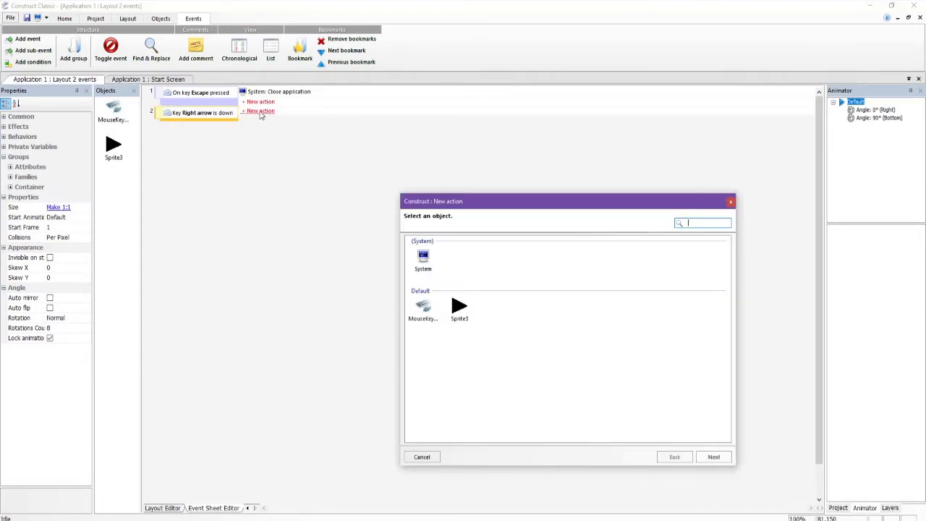
{"action": "left_click", "coordinate": [461, 309]}
{"action": "double_click", "coordinate": [462, 309]}
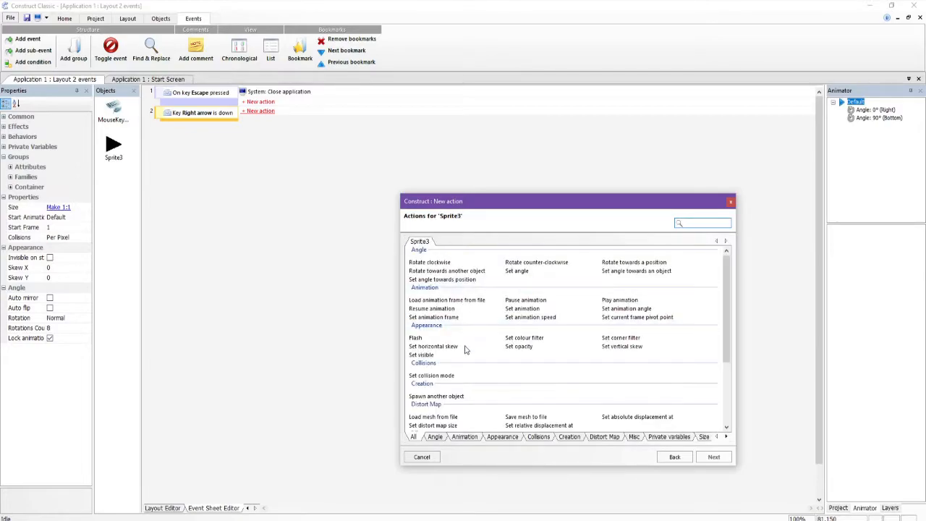
{"action": "scroll", "coordinate": [463, 348], "scroll_direction": "down", "scroll_amount": 3}
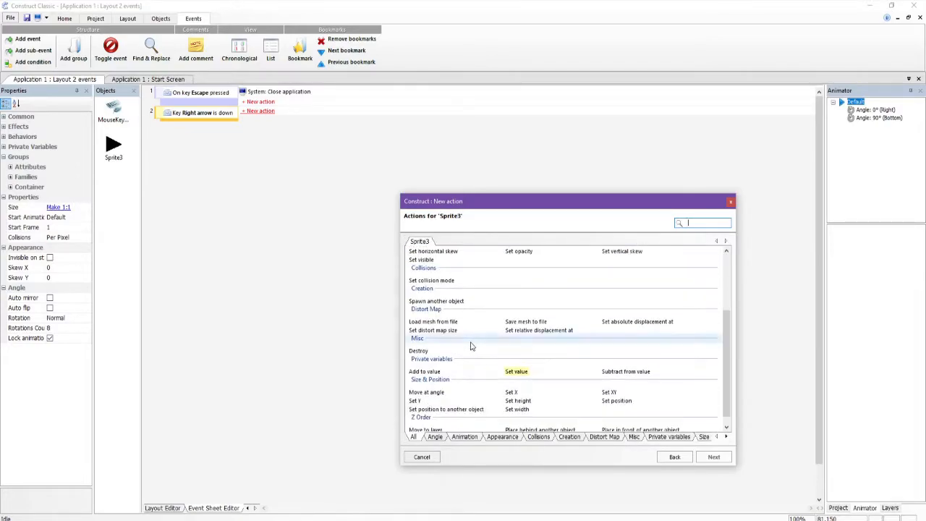
{"action": "scroll", "coordinate": [474, 375], "scroll_direction": "down", "scroll_amount": 1}
{"action": "scroll", "coordinate": [470, 376], "scroll_direction": "up", "scroll_amount": 1}
{"action": "scroll", "coordinate": [467, 400], "scroll_direction": "up", "scroll_amount": 2}
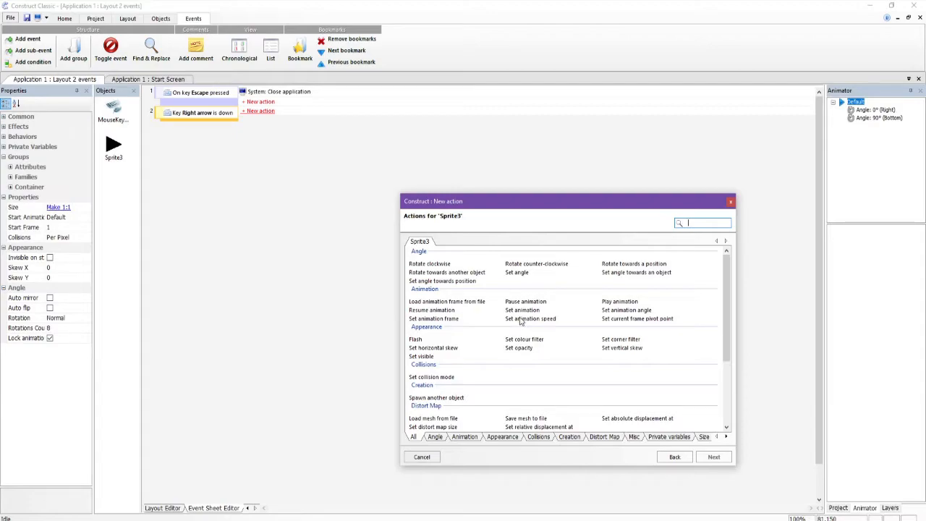
{"action": "double_click", "coordinate": [621, 311]}
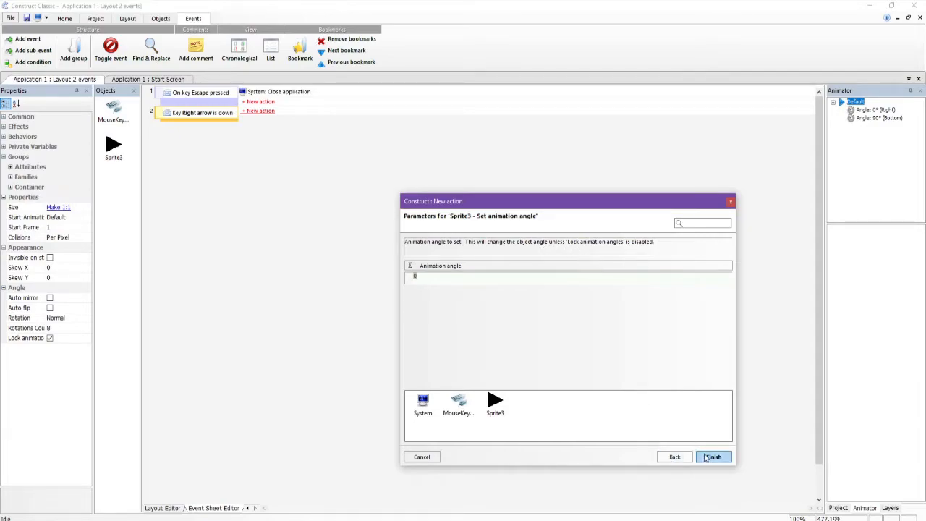
{"action": "left_click", "coordinate": [672, 459]}
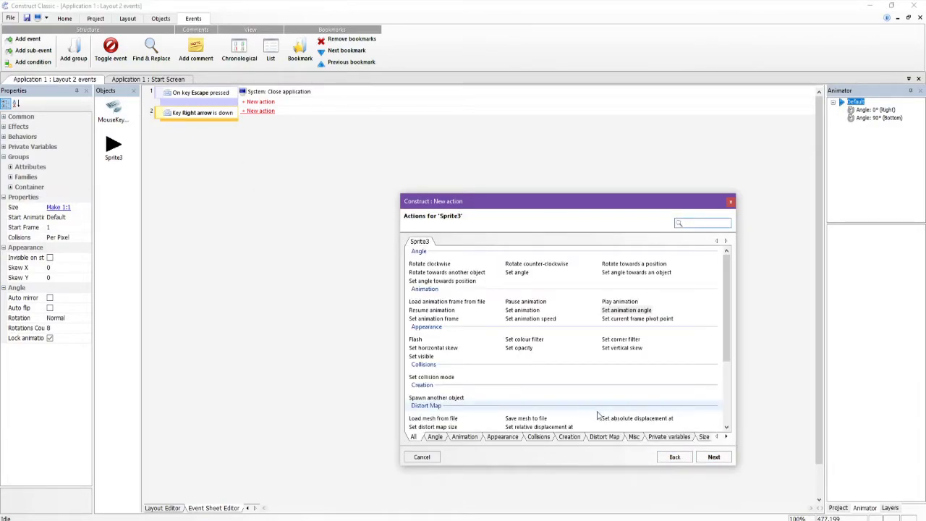
{"action": "left_click", "coordinate": [676, 460]}
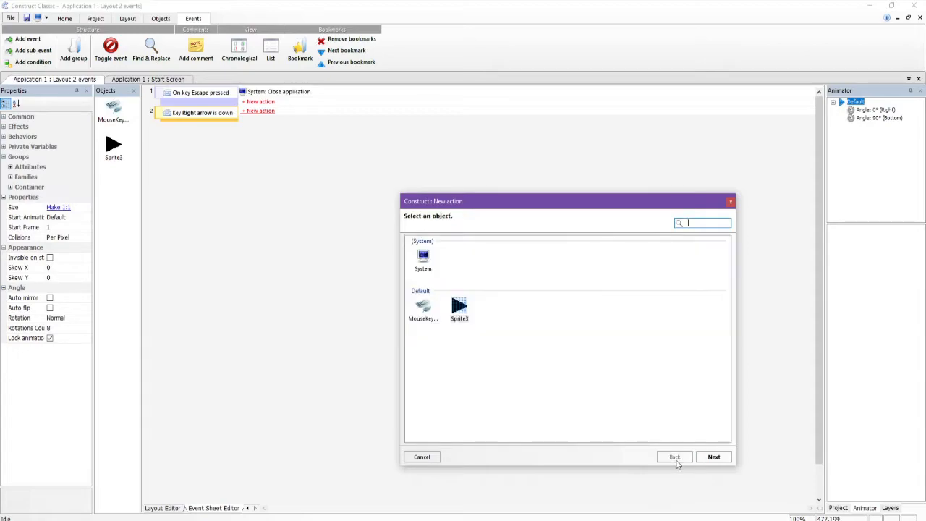
{"action": "left_click", "coordinate": [419, 456]}
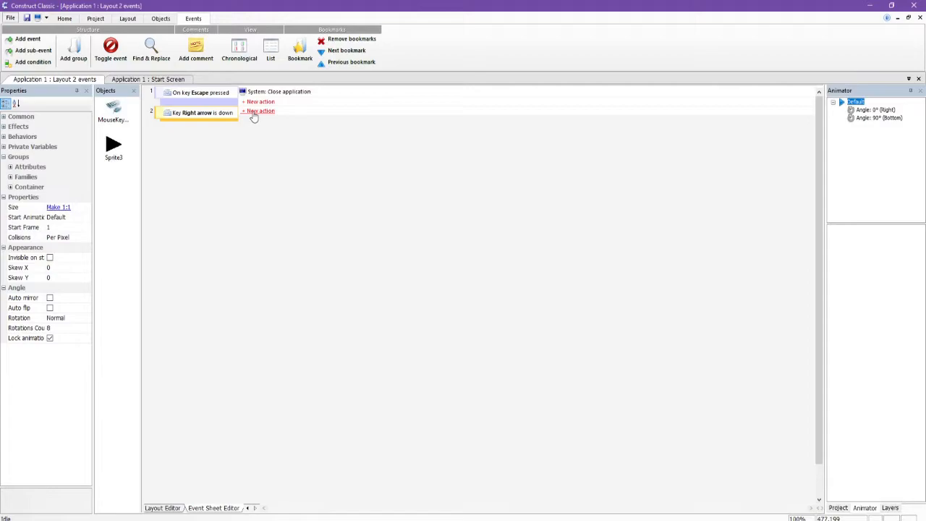
- Delete the Right arrow key event from the Layout 2 event sheet
{"action": "right_click", "coordinate": [160, 116]}
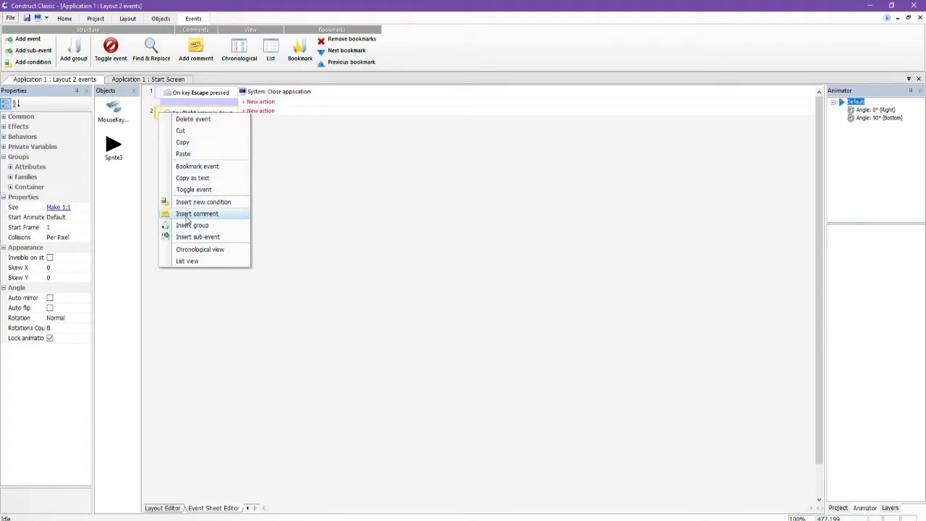
{"action": "left_click", "coordinate": [186, 124]}
{"action": "right_click", "coordinate": [182, 121]}
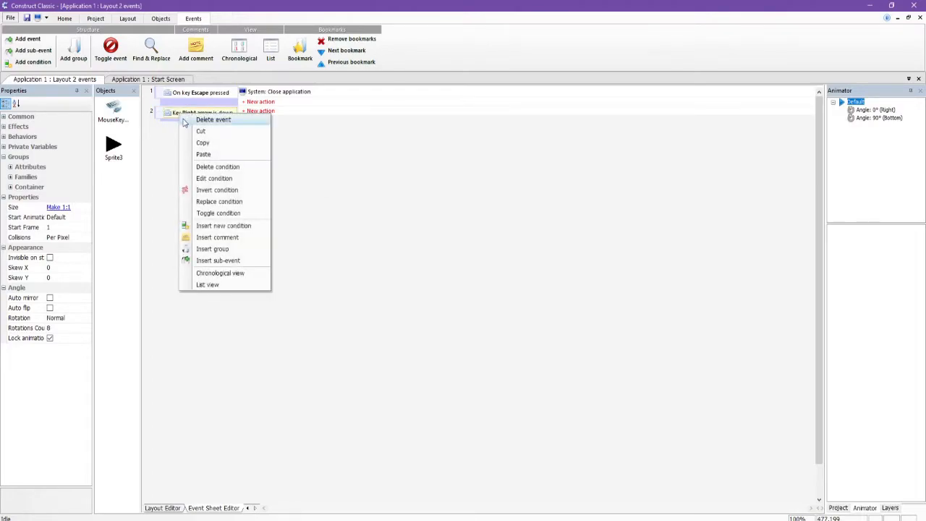
{"action": "left_click", "coordinate": [214, 141]}
{"action": "right_click", "coordinate": [162, 115]}
{"action": "left_click", "coordinate": [182, 118]}
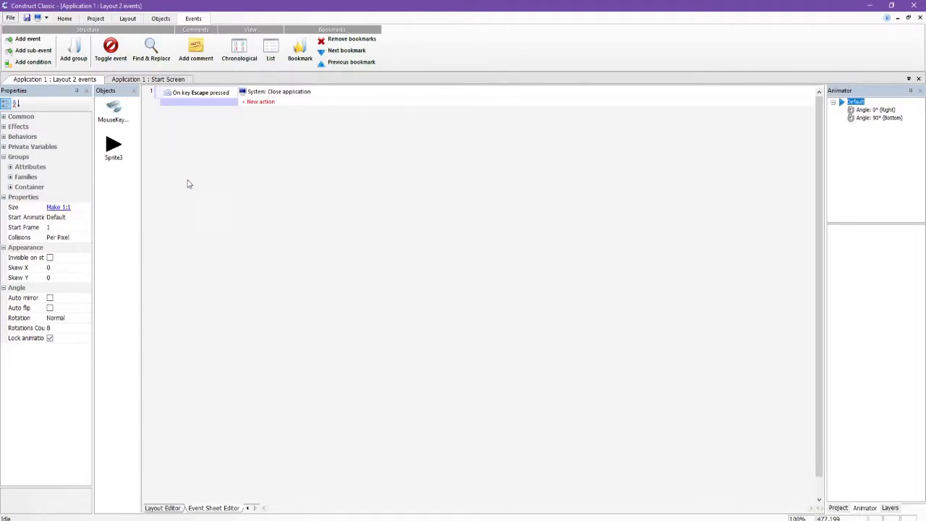
- Return to the layout view of Layout 2 and select the triangle sprite there
{"action": "left_click", "coordinate": [124, 81]}
{"action": "left_click", "coordinate": [91, 80]}
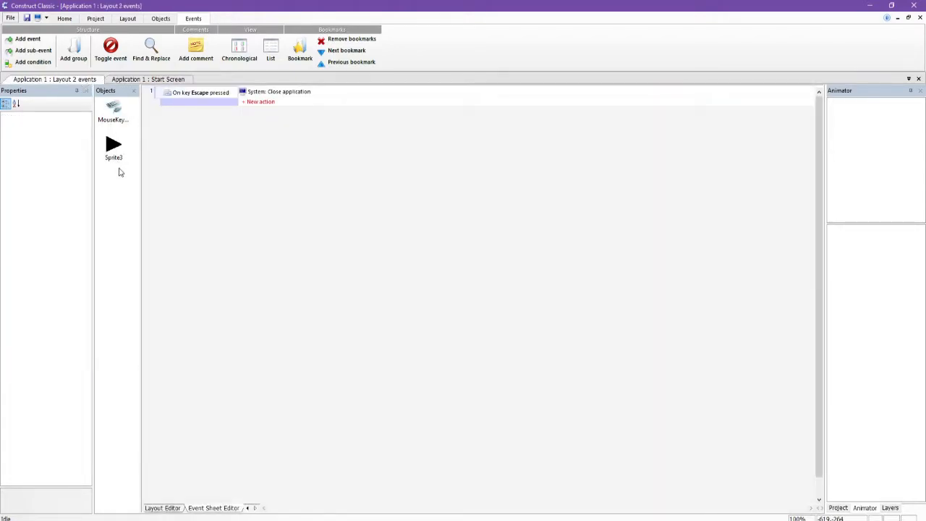
{"action": "left_click", "coordinate": [114, 157]}
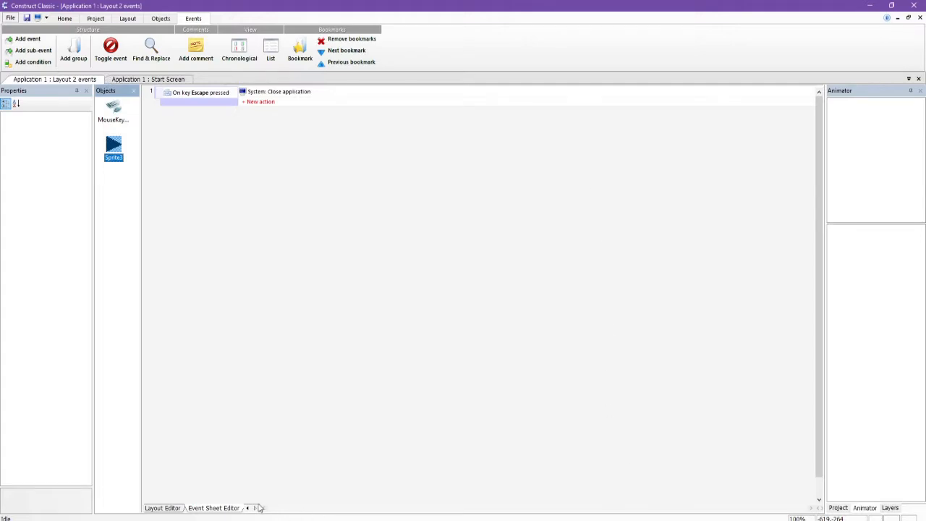
{"action": "left_click", "coordinate": [170, 508]}
{"action": "left_click", "coordinate": [353, 244]}
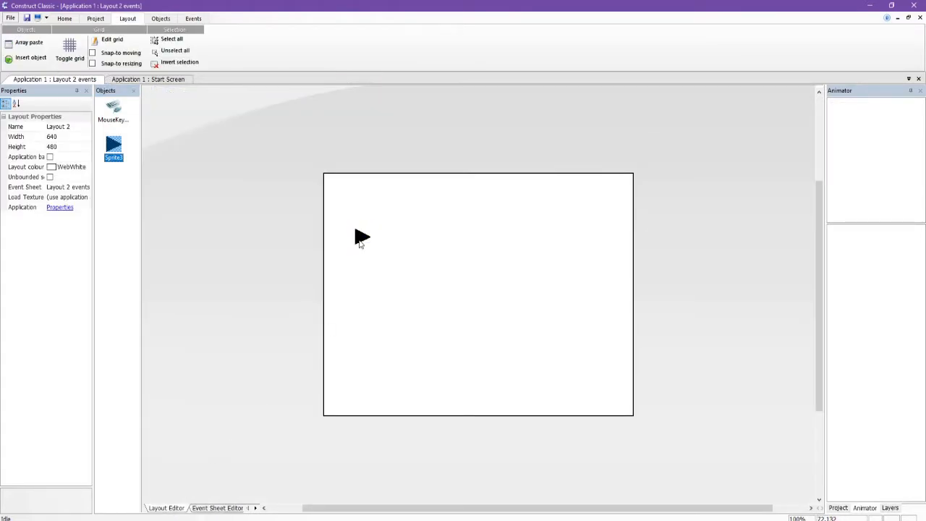
{"action": "right_click", "coordinate": [360, 244]}
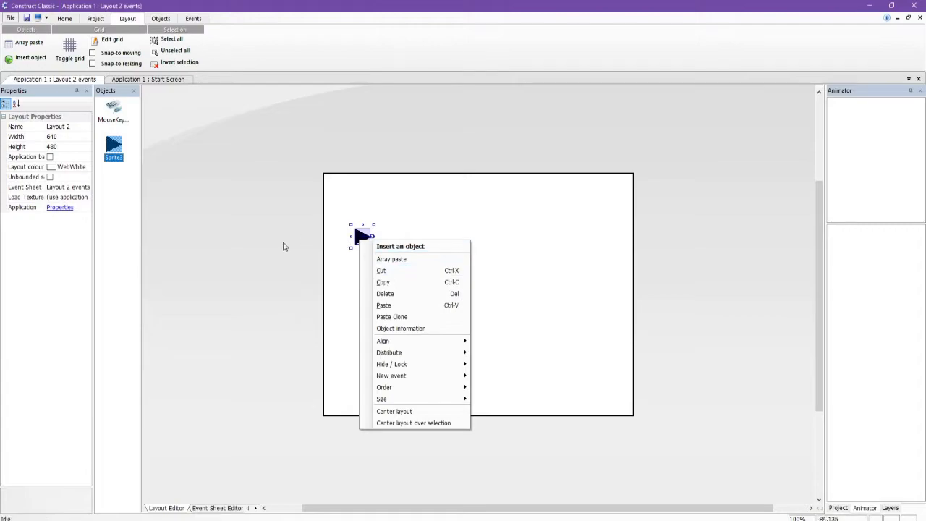
{"action": "left_click", "coordinate": [326, 244]}
{"action": "double_click", "coordinate": [359, 237]}
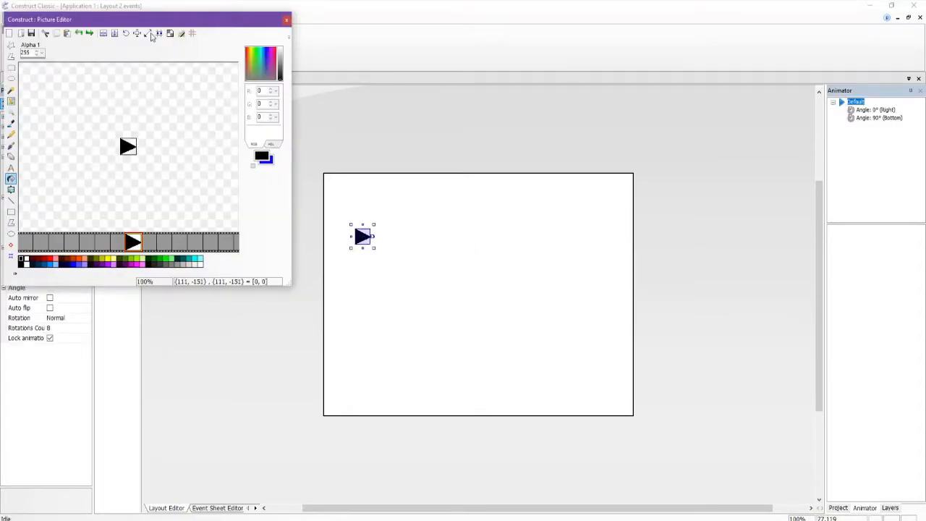
{"action": "left_click", "coordinate": [286, 20]}
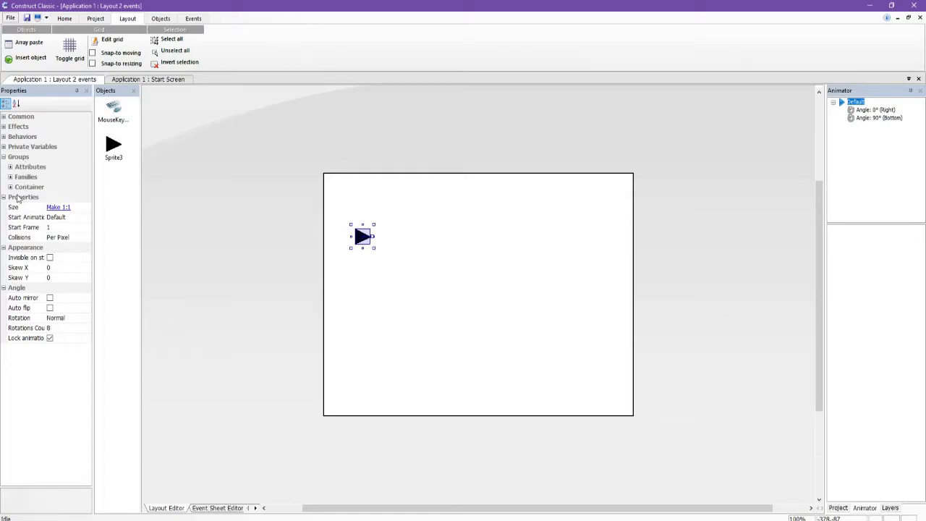
- Add the 8 Direction behavior to the triangle sprite
{"action": "left_click", "coordinate": [4, 137]}
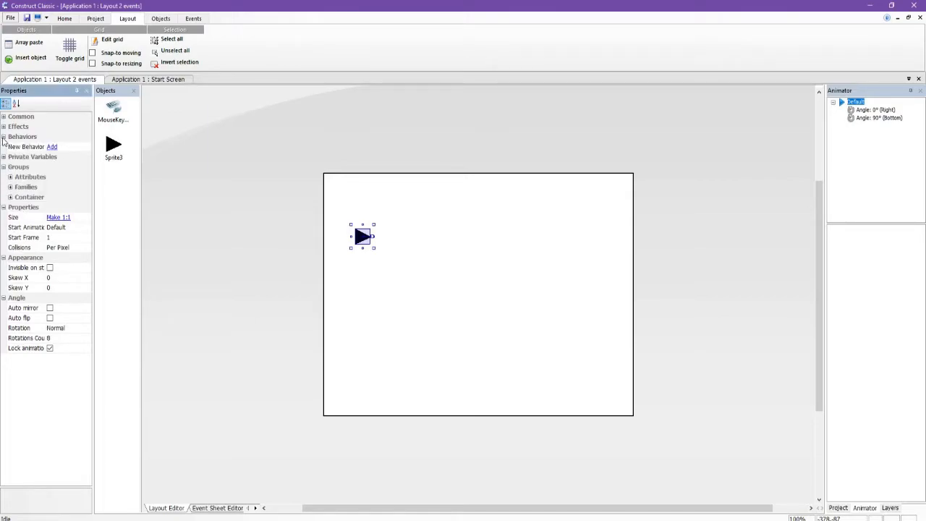
{"action": "left_click", "coordinate": [53, 147]}
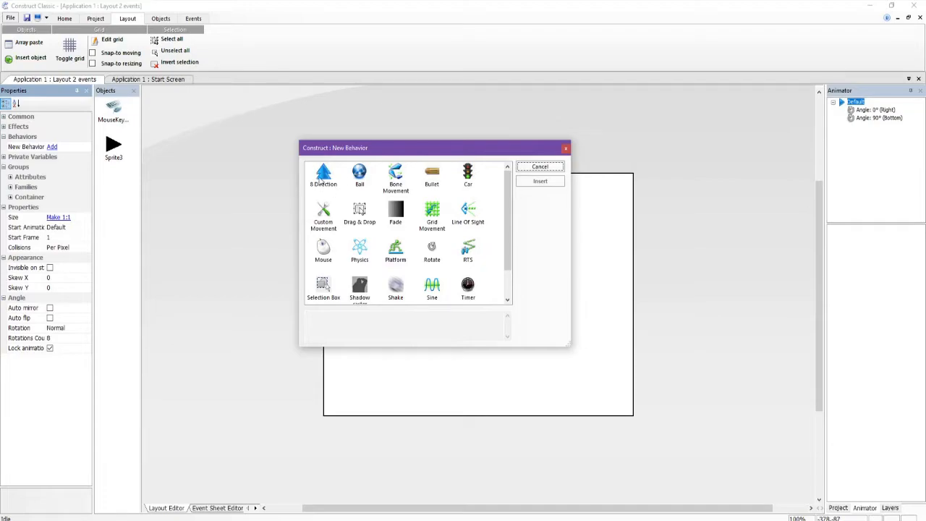
{"action": "left_click", "coordinate": [321, 178]}
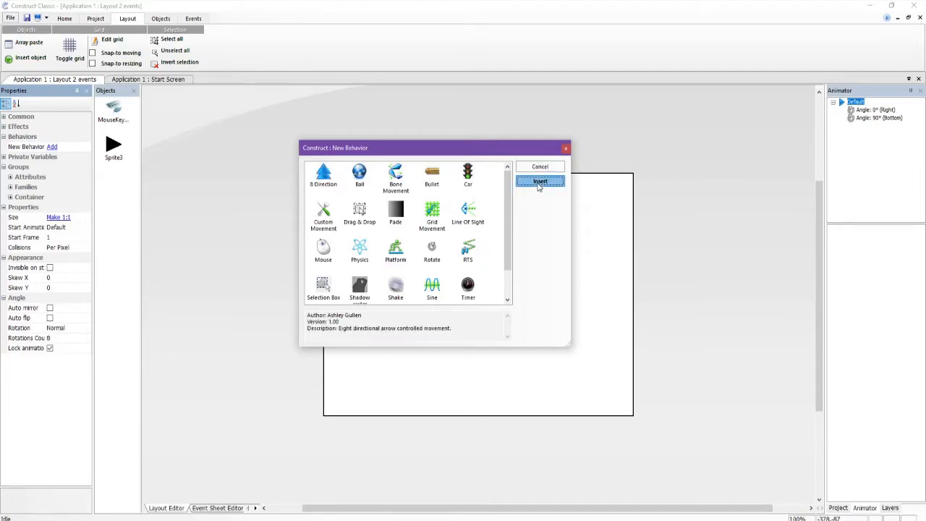
{"action": "left_click", "coordinate": [540, 181]}
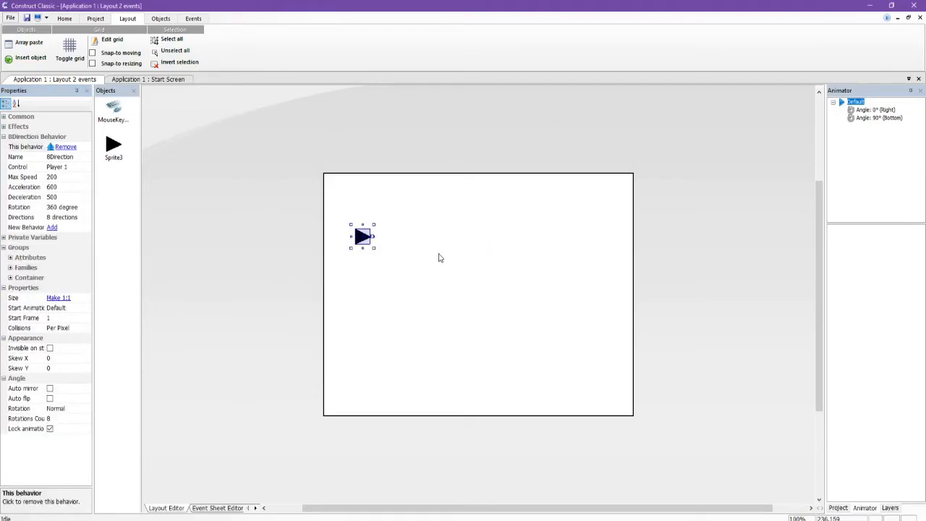
- Limit the triangle sprite's 8Direction behavior to 4 directions, then deselect the sprite
{"action": "left_click", "coordinate": [116, 156]}
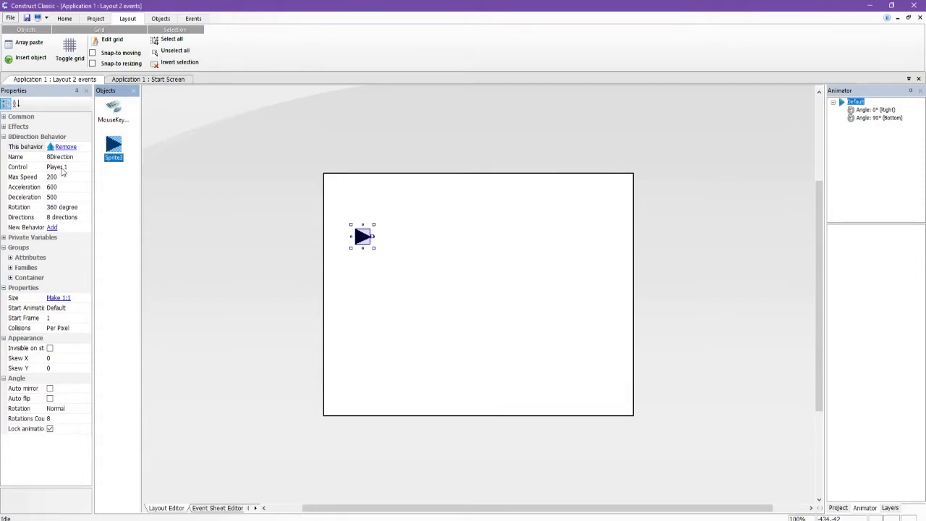
{"action": "left_click", "coordinate": [62, 219]}
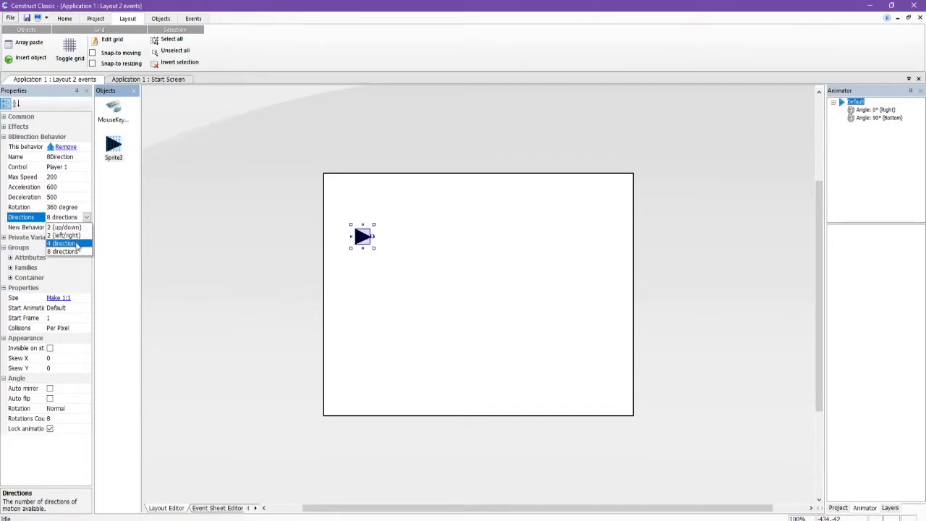
{"action": "left_click", "coordinate": [73, 243]}
{"action": "left_click", "coordinate": [126, 245]}
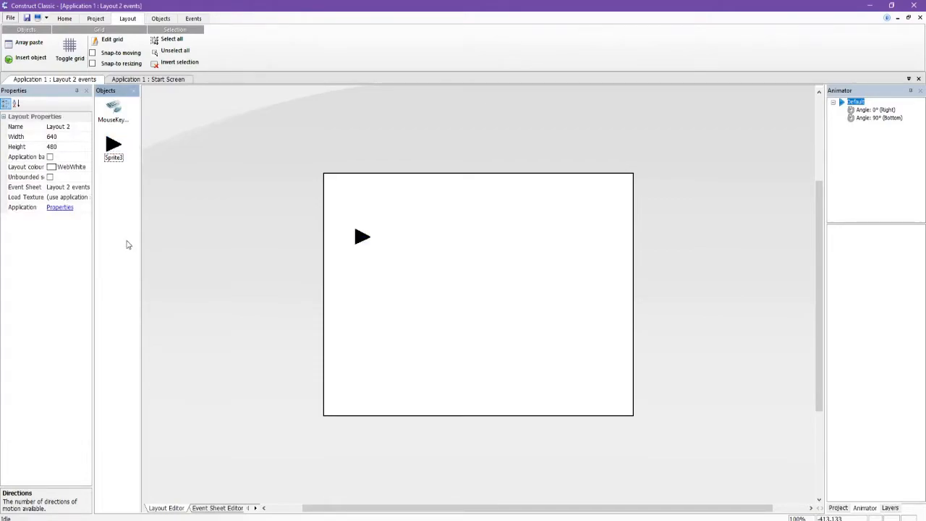
{"action": "left_click", "coordinate": [356, 237]}
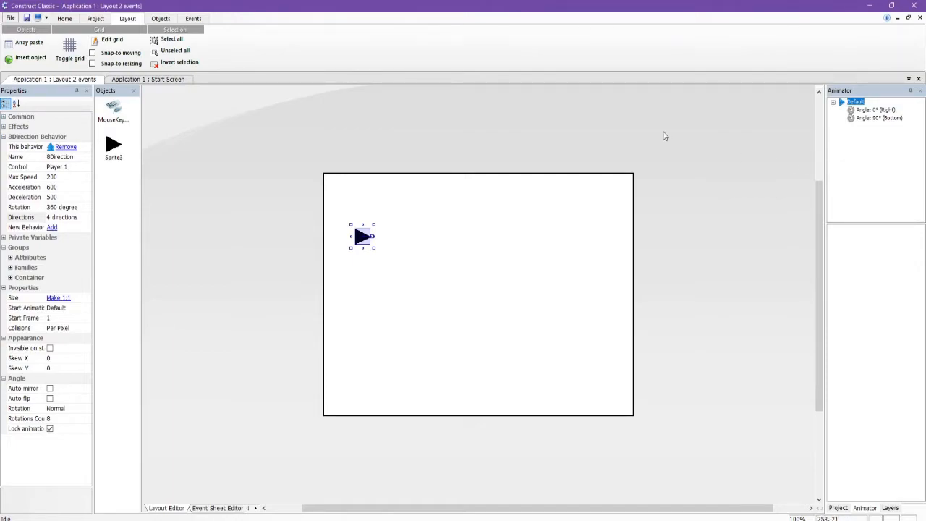
{"action": "left_click", "coordinate": [209, 234]}
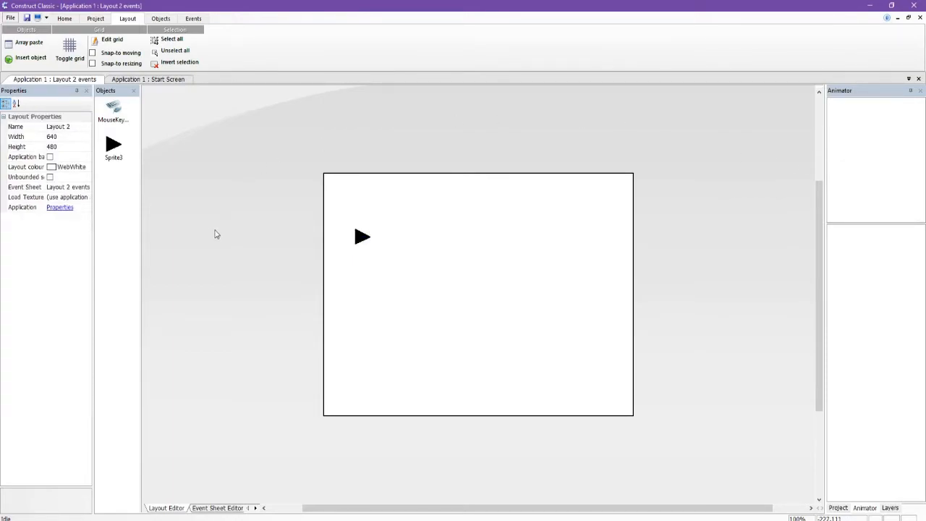
{"action": "left_click", "coordinate": [360, 237]}
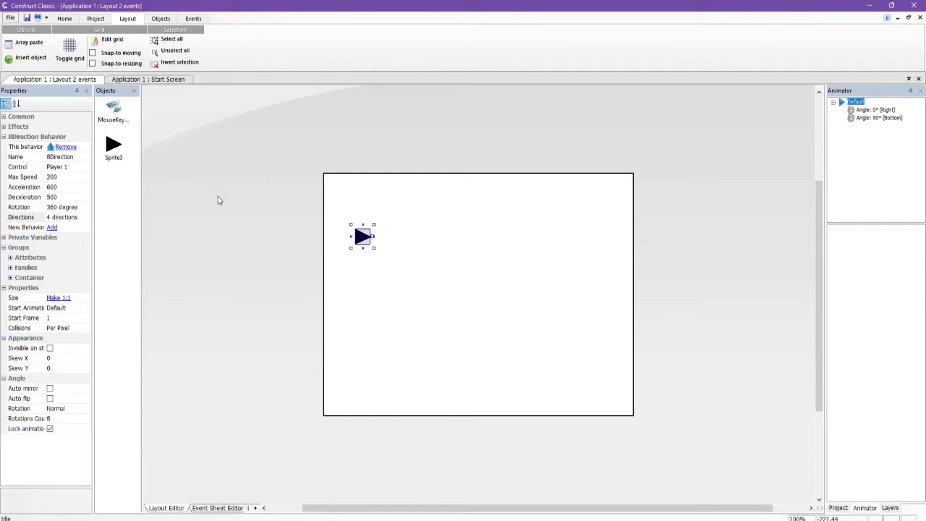
{"action": "left_click", "coordinate": [271, 258]}
{"action": "left_click", "coordinate": [364, 243]}
{"action": "left_click", "coordinate": [51, 228]}
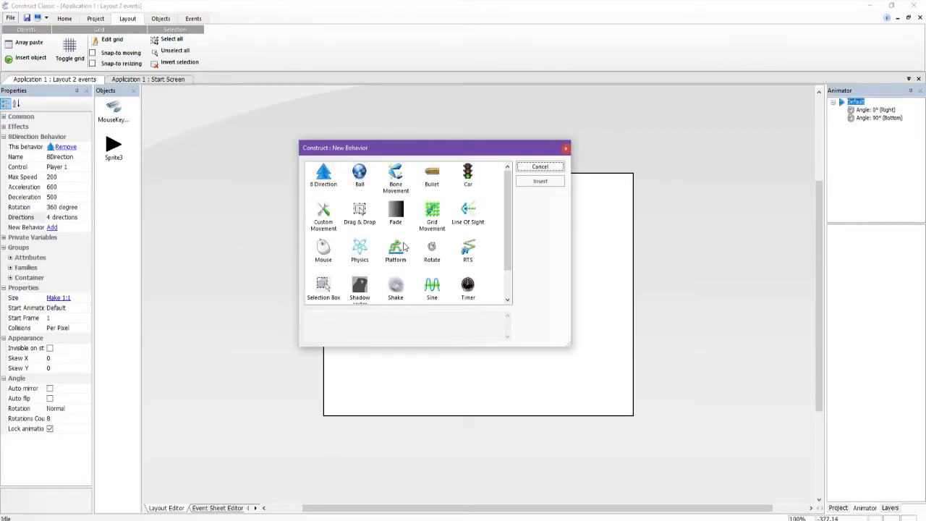
{"action": "left_click_drag", "start_coordinate": [510, 235], "coordinate": [510, 196]}
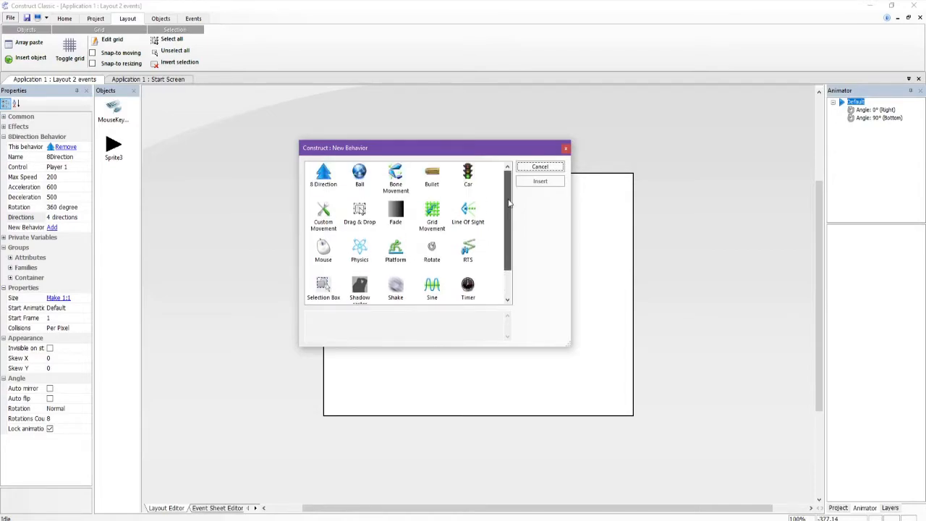
{"action": "left_click", "coordinate": [566, 148]}
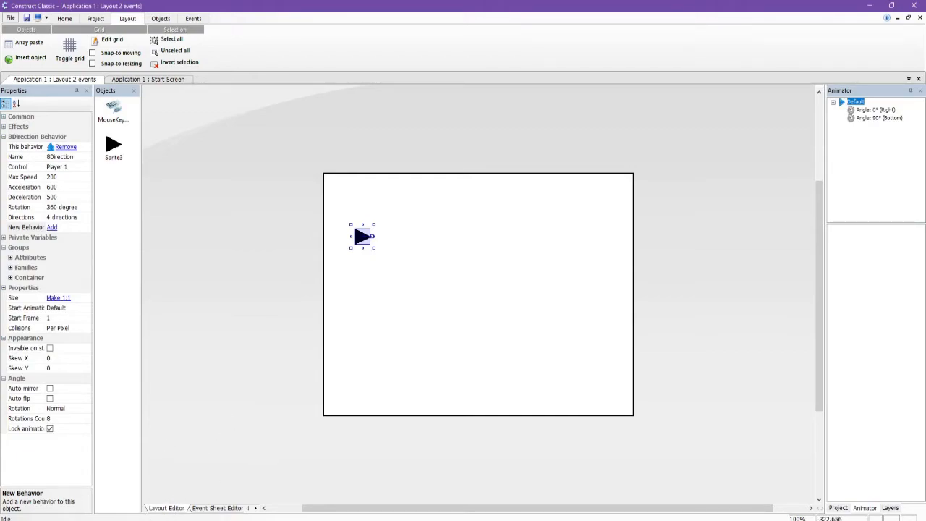
- Switch to the untitled Paint image and erase the stray diagonal of black pixels near the canvas's upper edge
{"action": "mouse_move", "coordinate": [130, 520]}
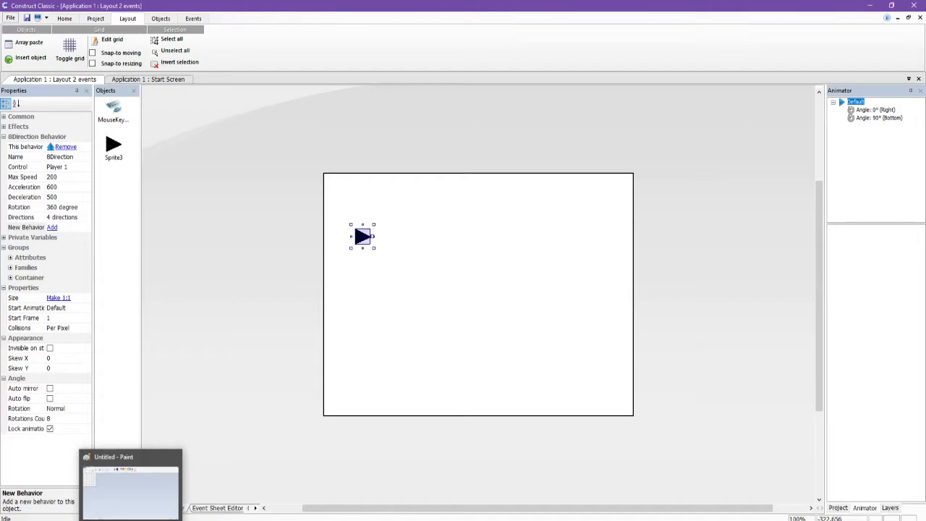
{"action": "left_click", "coordinate": [159, 502]}
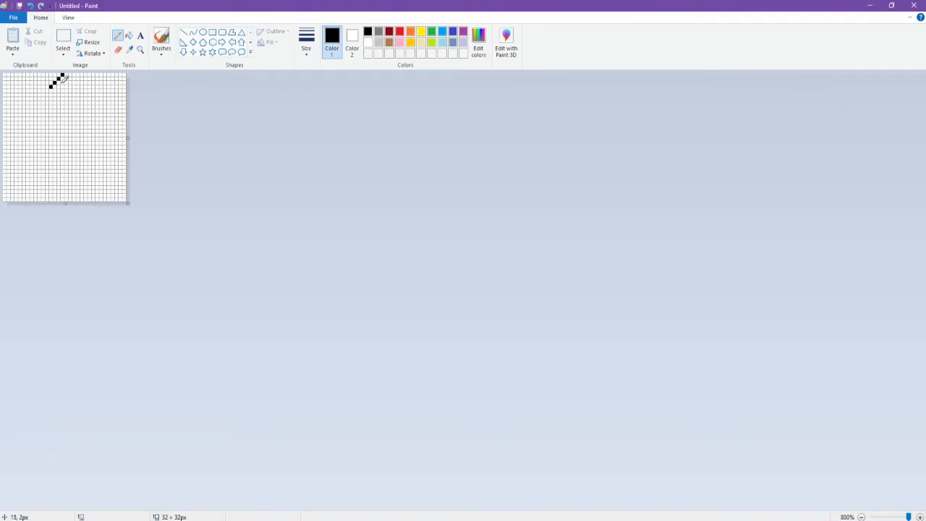
{"action": "right_click_drag", "start_coordinate": [63, 74], "coordinate": [50, 86]}
- Draw two thick black lines from the canvas's bottom corners to its top centre and fill the area between them black
{"action": "left_click", "coordinate": [184, 31]}
{"action": "left_click_drag", "start_coordinate": [6, 199], "coordinate": [62, 76]}
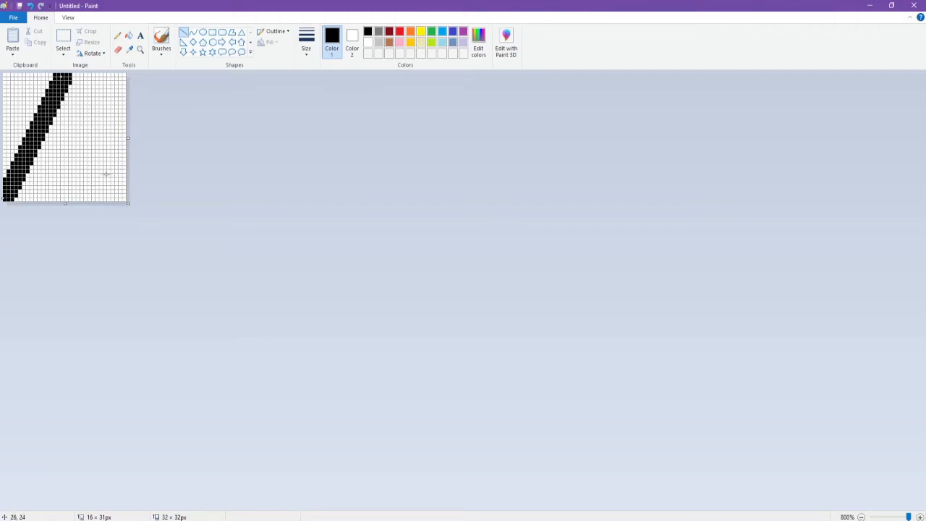
{"action": "left_click", "coordinate": [168, 200]}
{"action": "left_click_drag", "start_coordinate": [120, 197], "coordinate": [64, 80]}
{"action": "left_click", "coordinate": [208, 238]}
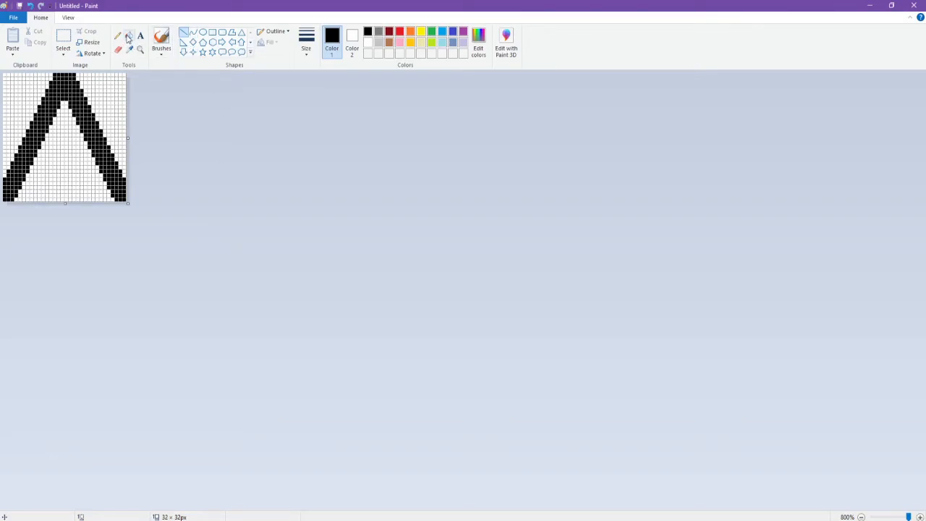
{"action": "left_click", "coordinate": [127, 38]}
{"action": "left_click", "coordinate": [73, 162]}
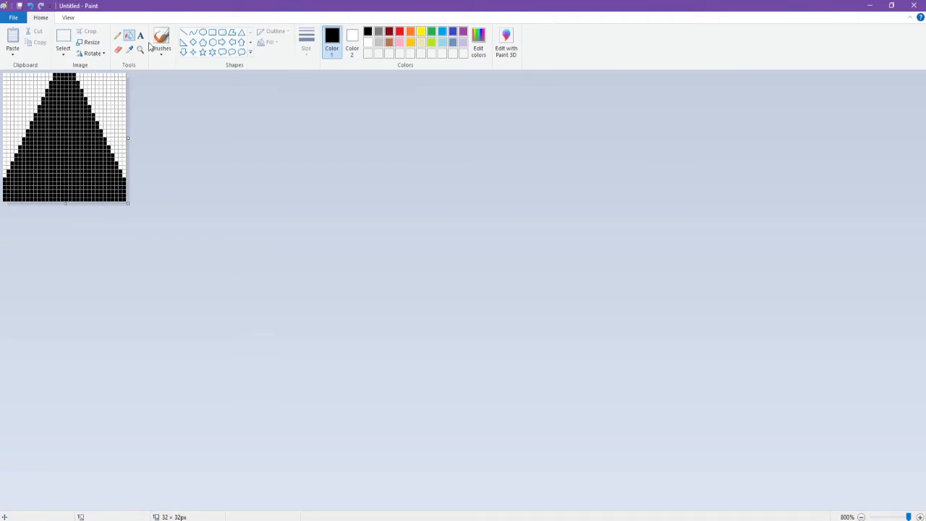
- Save the black triangle drawing to the Desktop as the PNG file Untitled3 and close the image
{"action": "left_click", "coordinate": [117, 36]}
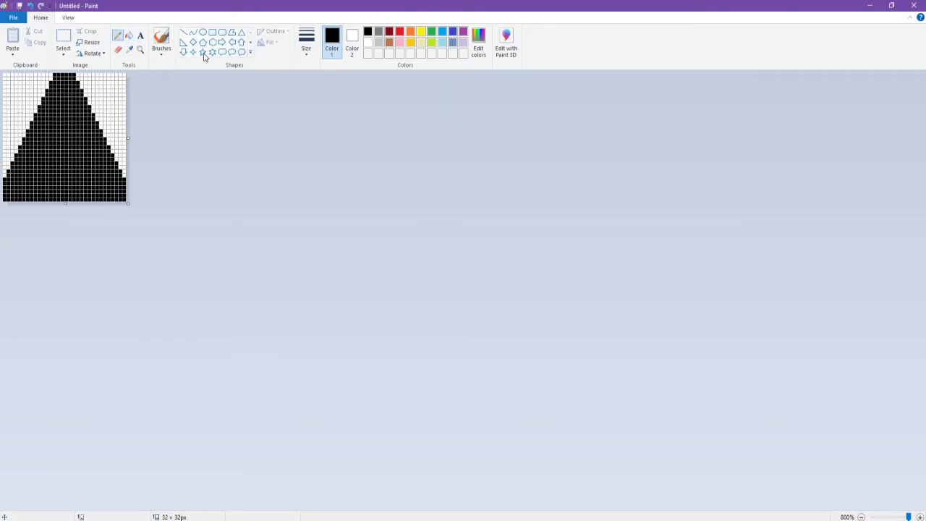
{"action": "left_click", "coordinate": [352, 40]}
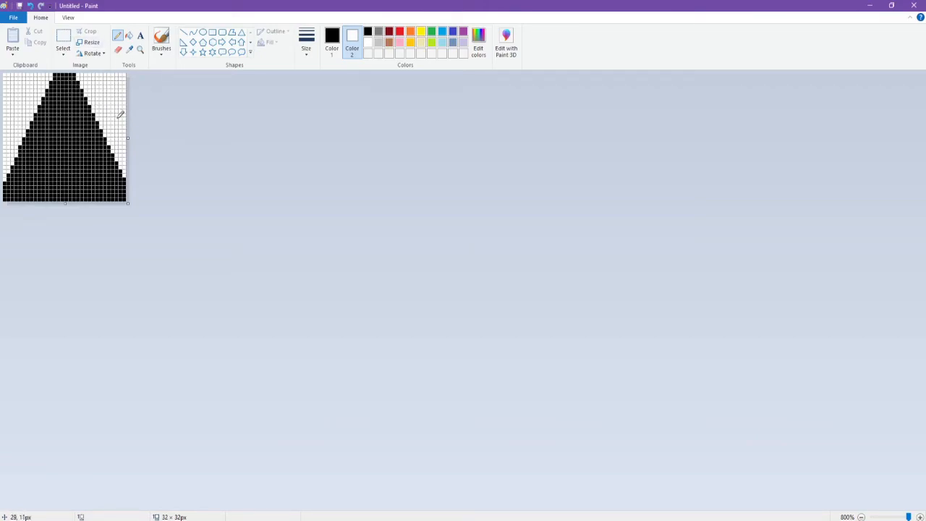
{"action": "left_click", "coordinate": [914, 6]}
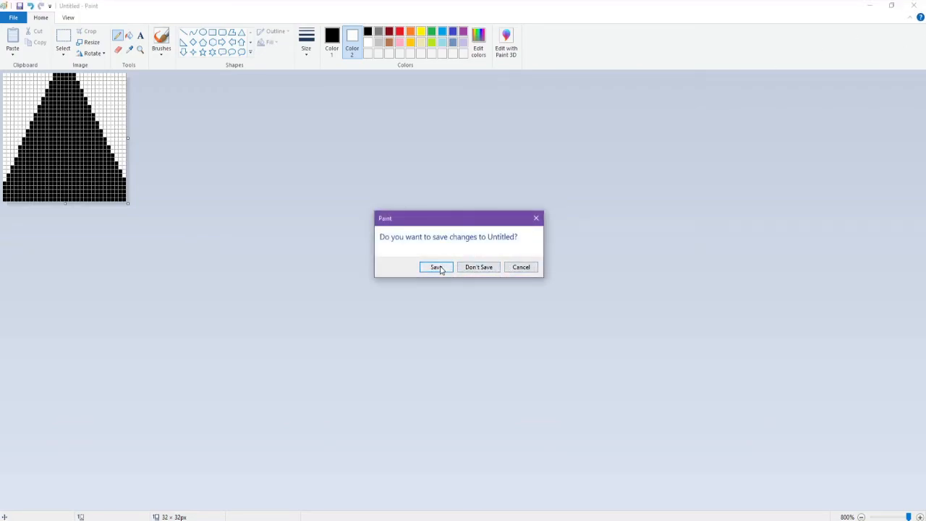
{"action": "left_click", "coordinate": [436, 267]}
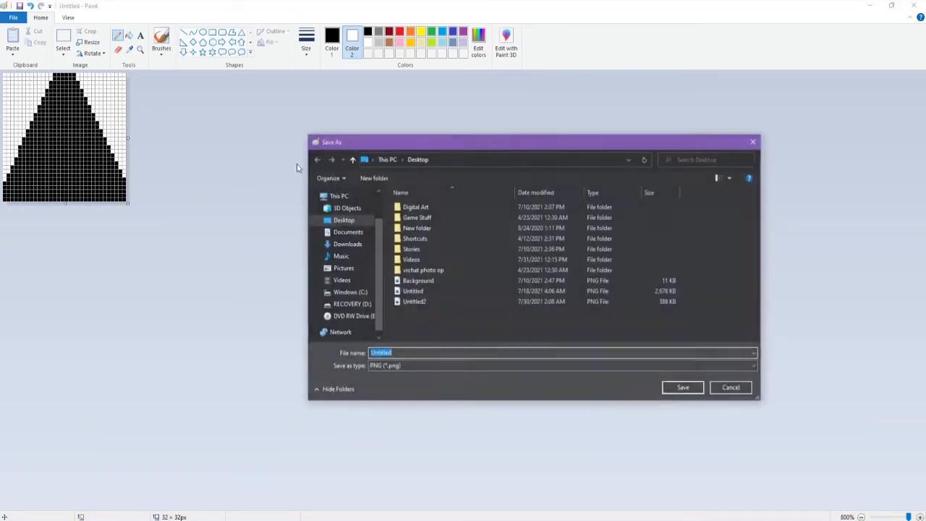
{"action": "left_click", "coordinate": [350, 222]}
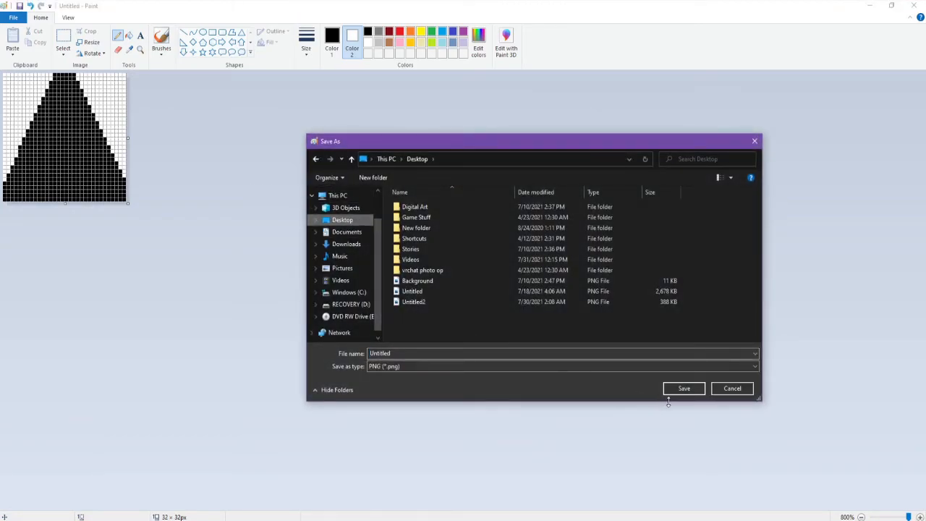
{"action": "double_click", "coordinate": [394, 353]}
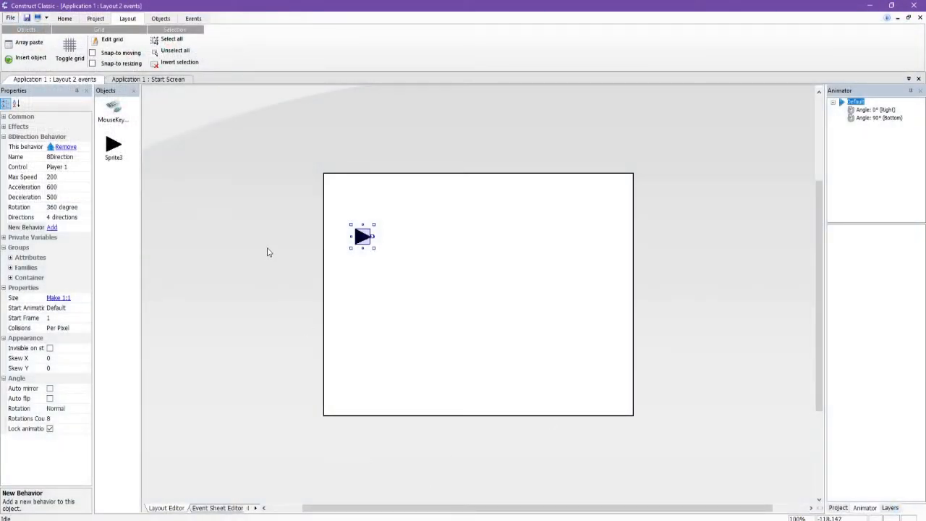
- In Construct Classic, insert a new sprite in the empty area just outside the layout's upper-left corner
{"action": "right_click", "coordinate": [268, 252]}
{"action": "left_click", "coordinate": [285, 254]}
{"action": "double_click", "coordinate": [635, 293]}
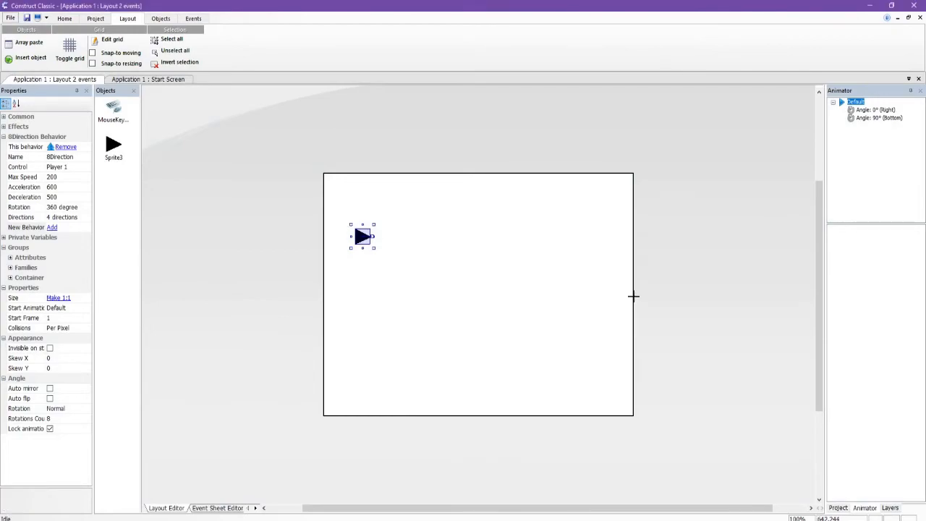
{"action": "left_click", "coordinate": [371, 164]}
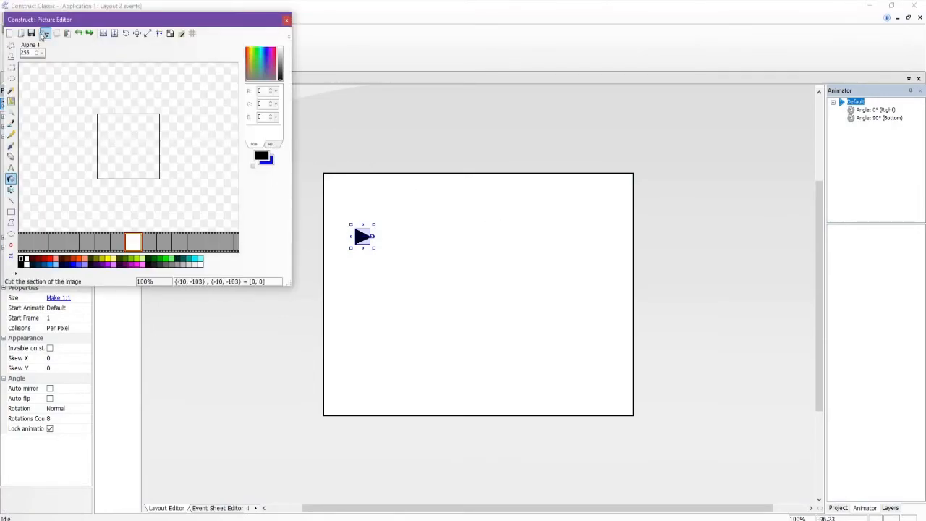
- Load the Untitled3 triangle image from the Desktop into the new sprite's picture
{"action": "left_click", "coordinate": [22, 33]}
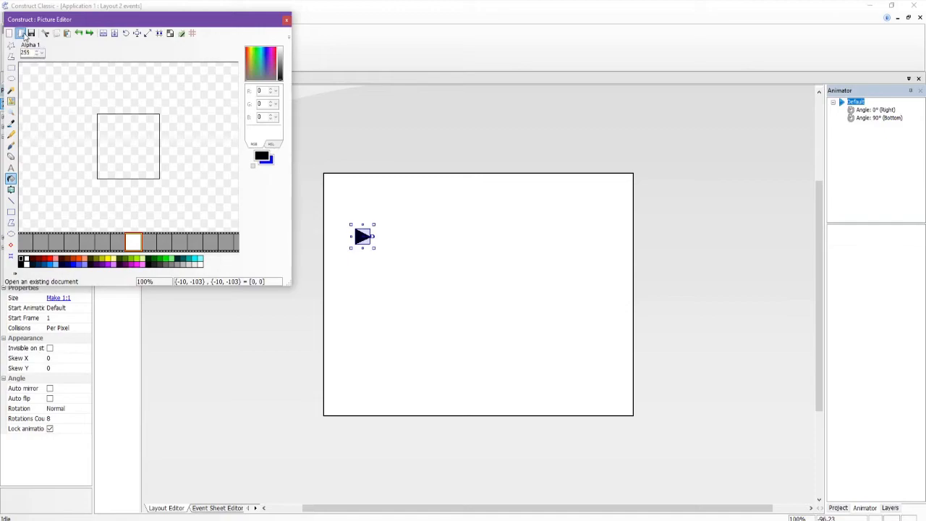
{"action": "scroll", "coordinate": [143, 148], "scroll_direction": "down", "scroll_amount": 1}
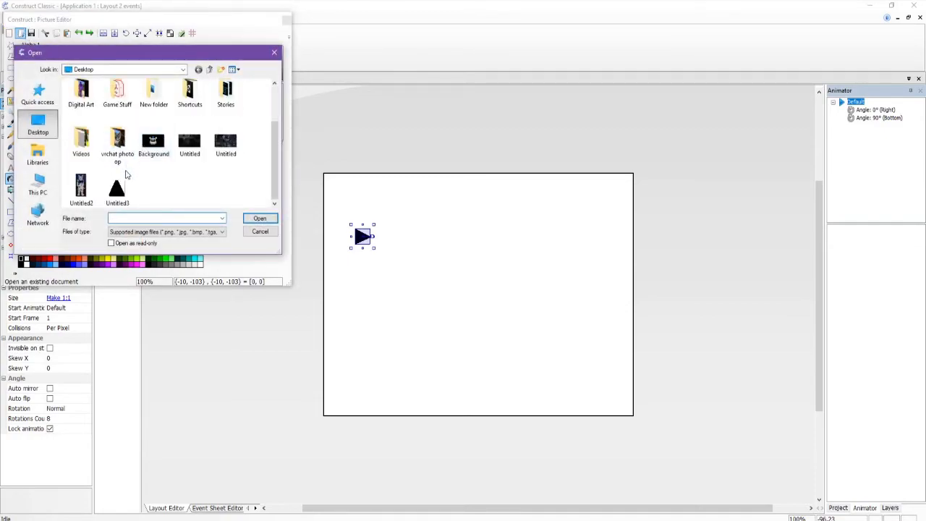
{"action": "left_click", "coordinate": [116, 194]}
{"action": "left_click", "coordinate": [259, 219]}
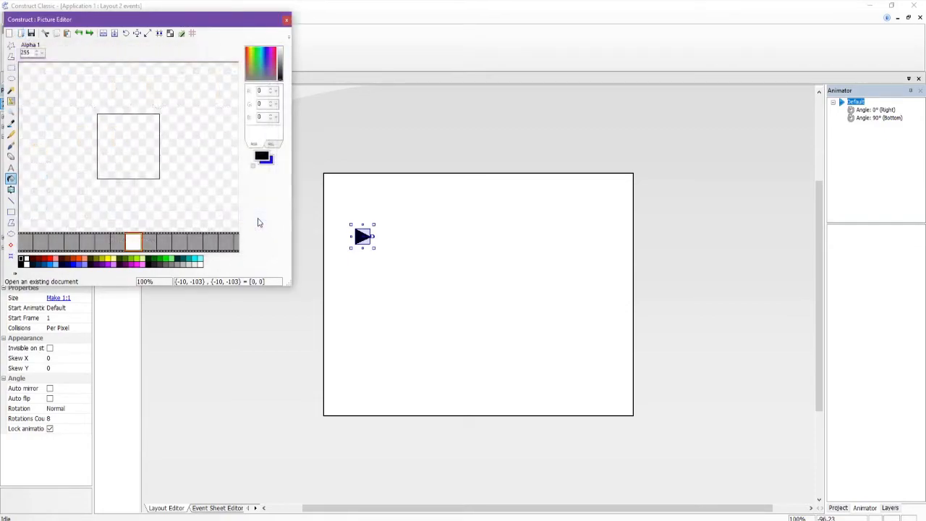
{"action": "left_click", "coordinate": [112, 129]}
{"action": "left_click", "coordinate": [115, 120]}
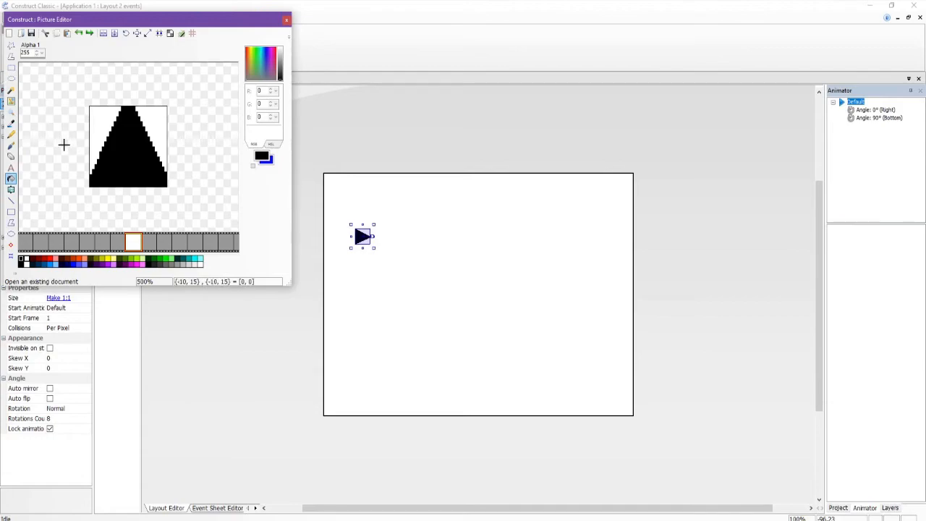
- Set the flood fill's alpha to 0 and make the white areas on both sides of the triangle transparent
{"action": "left_click", "coordinate": [64, 144]}
{"action": "left_click", "coordinate": [11, 155]}
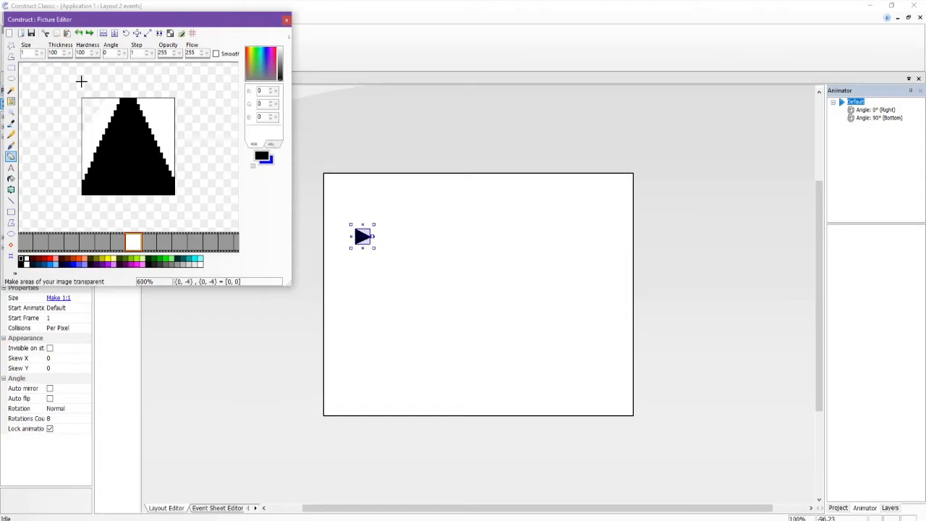
{"action": "left_click", "coordinate": [11, 178]}
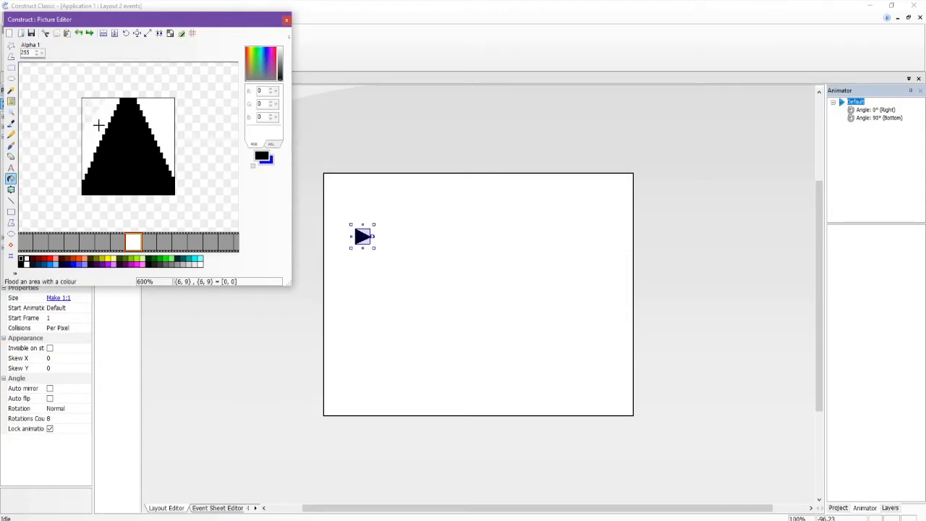
{"action": "double_click", "coordinate": [32, 53]}
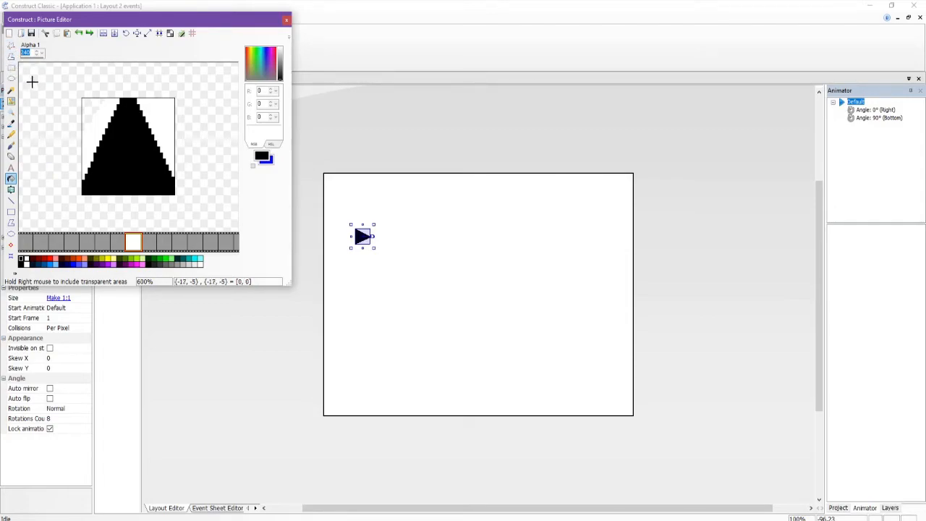
{"action": "type", "text": "0"}
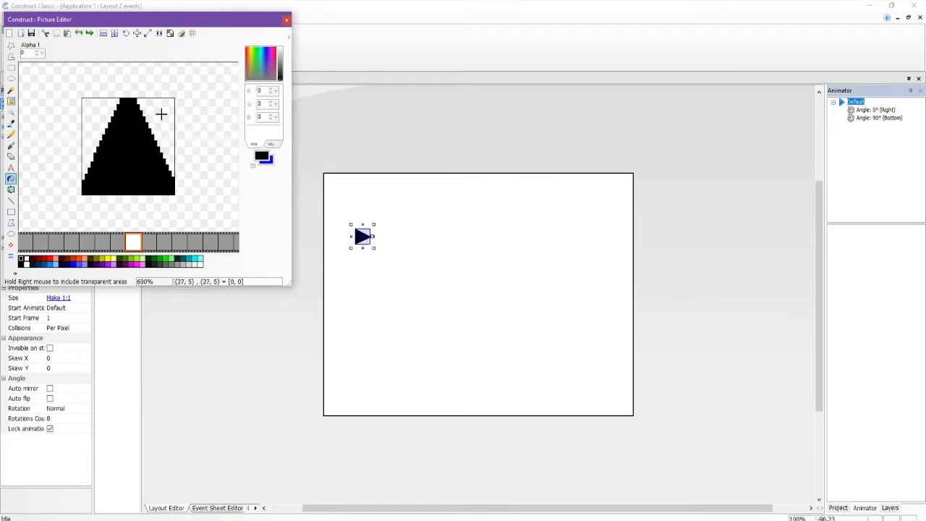
- Close the Picture Editor and delete the newly inserted sprite from the layout
{"action": "left_click", "coordinate": [287, 20]}
{"action": "left_click", "coordinate": [151, 171]}
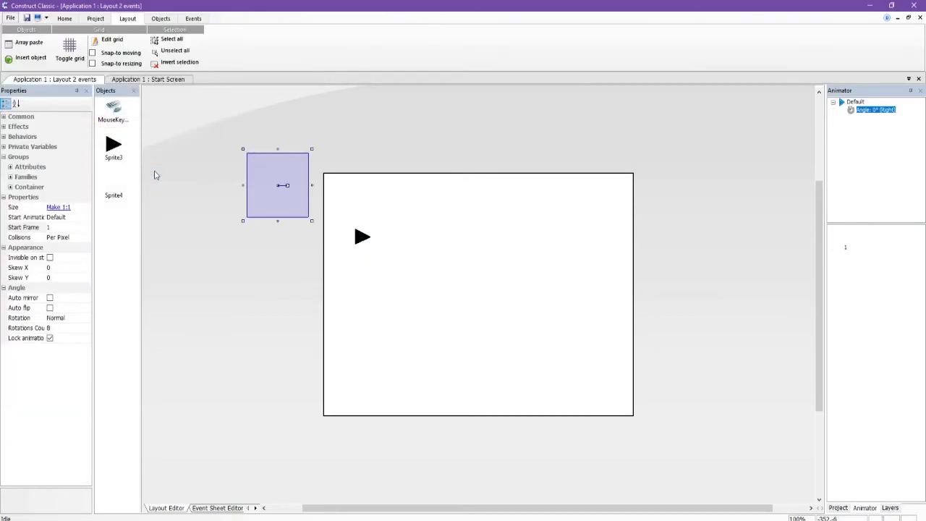
{"action": "right_click", "coordinate": [283, 186]}
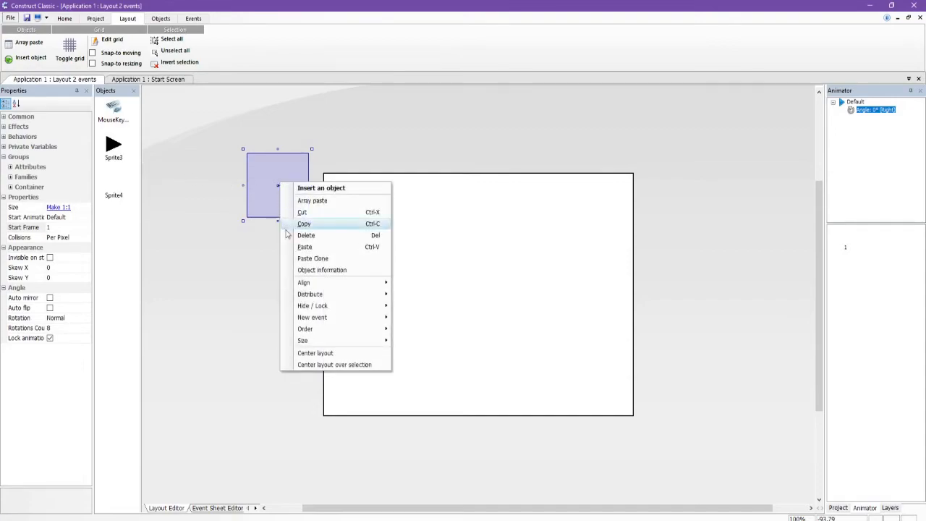
{"action": "left_click", "coordinate": [379, 233]}
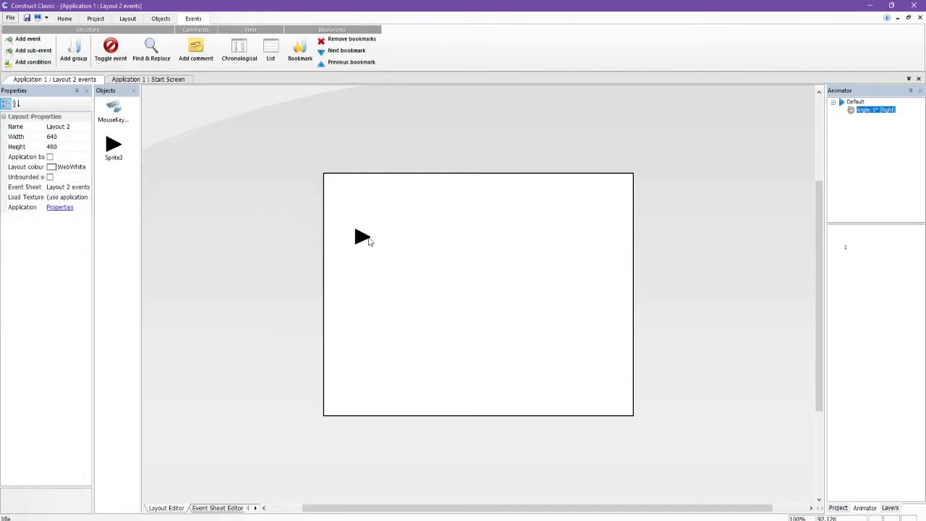
- Switch to the 32 × 32 px sprite in Aseprite and look through the available commands for the grid options
{"action": "left_click", "coordinate": [368, 240]}
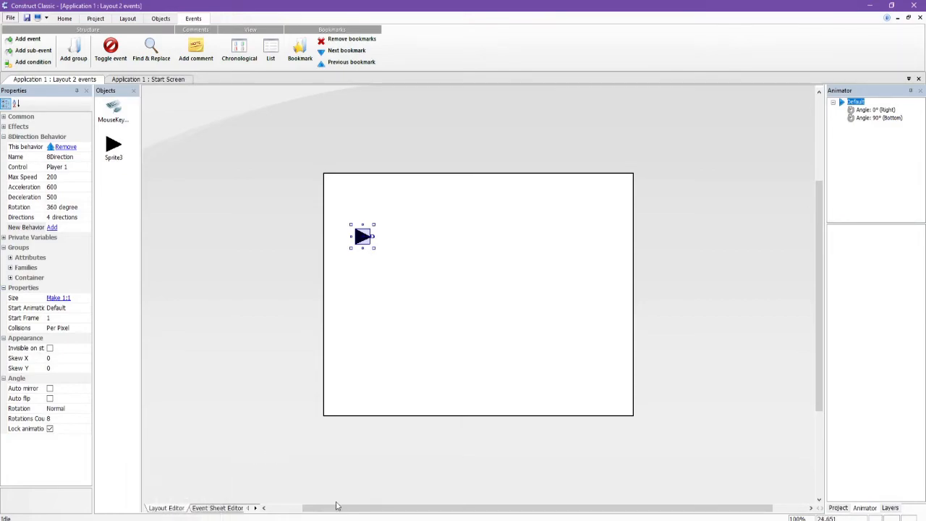
{"action": "mouse_move", "coordinate": [178, 518]}
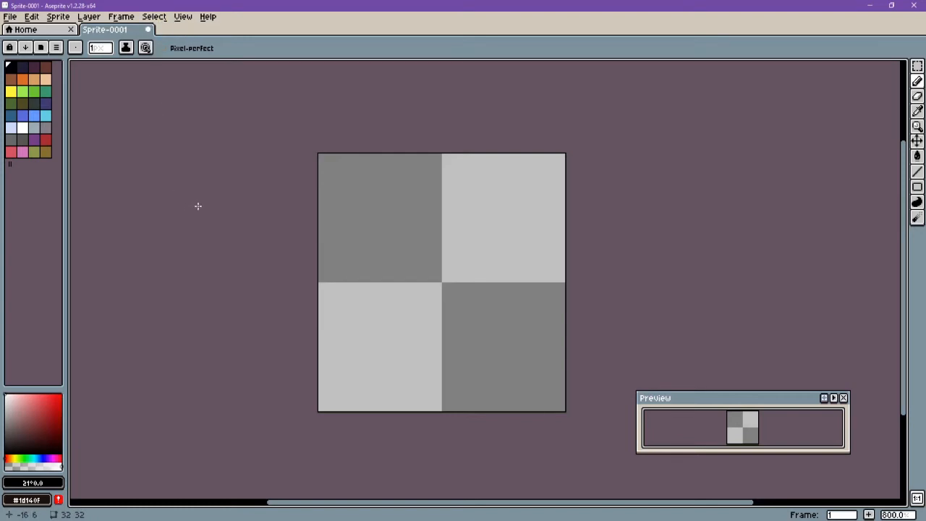
{"action": "left_click", "coordinate": [121, 17]}
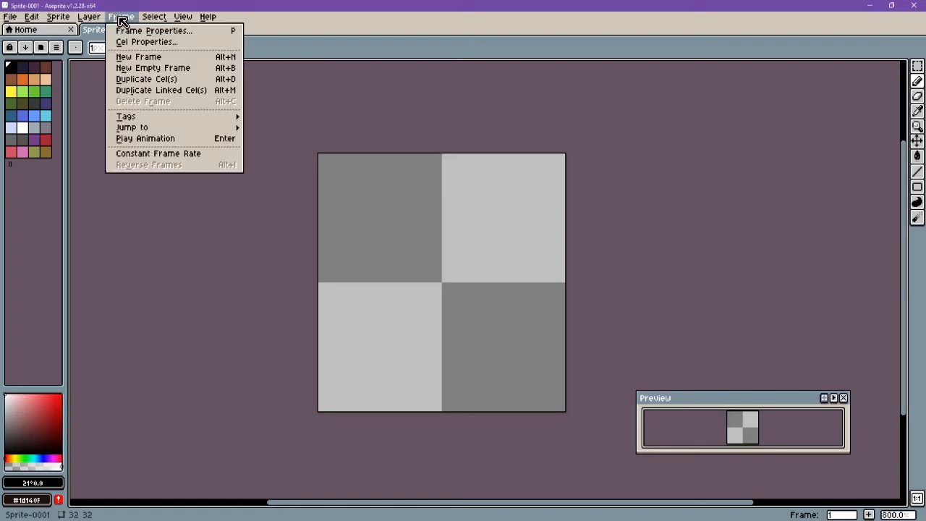
{"action": "mouse_move", "coordinate": [67, 17]}
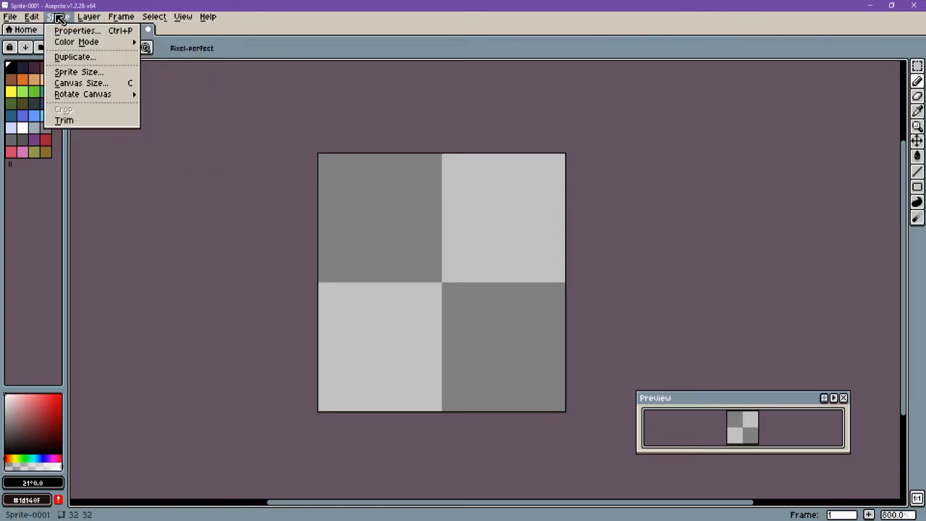
{"action": "mouse_move", "coordinate": [120, 18]}
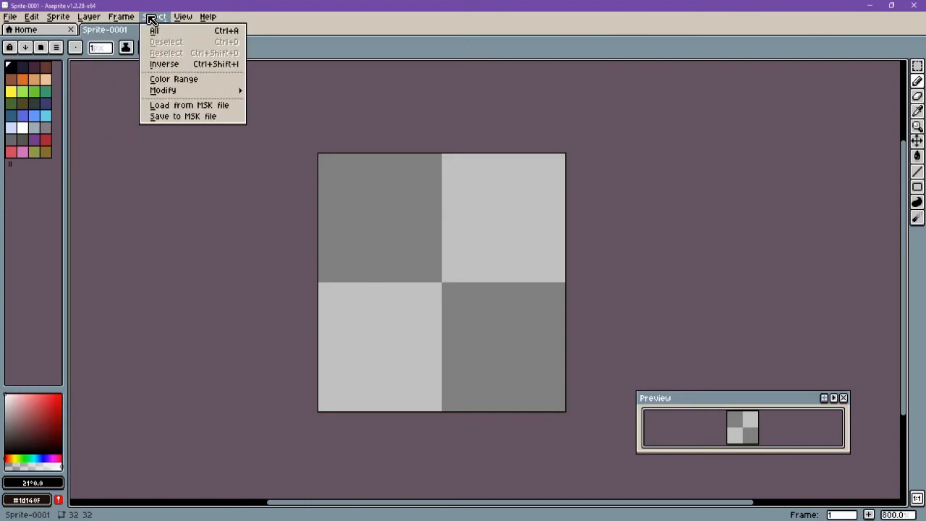
{"action": "mouse_move", "coordinate": [180, 18]}
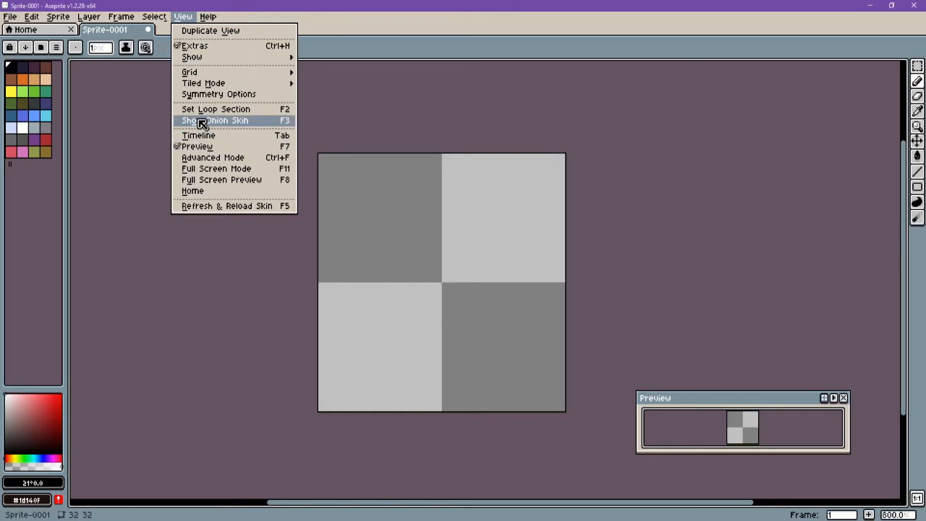
{"action": "left_click", "coordinate": [132, 138]}
{"action": "left_click", "coordinate": [322, 287]}
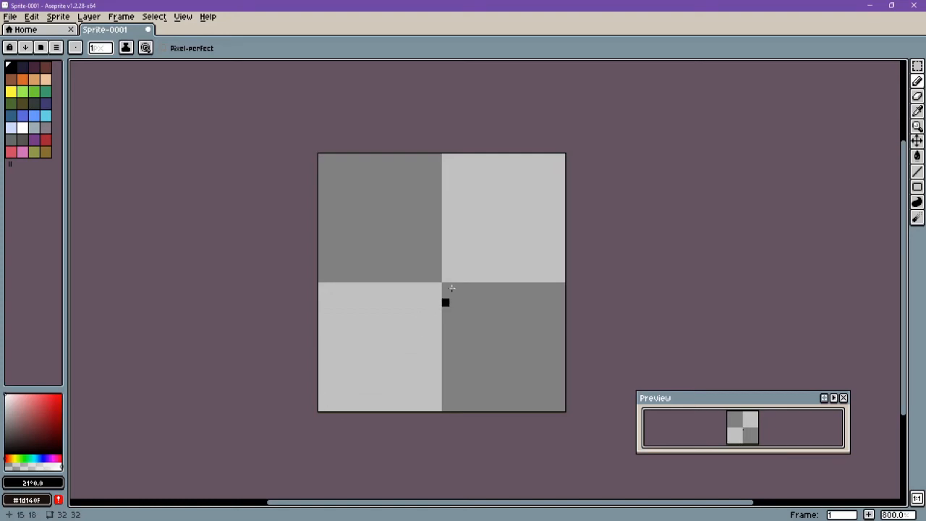
- Set the sprite's grid to a width and height of 1 px and display it over the canvas
{"action": "left_click", "coordinate": [181, 16]}
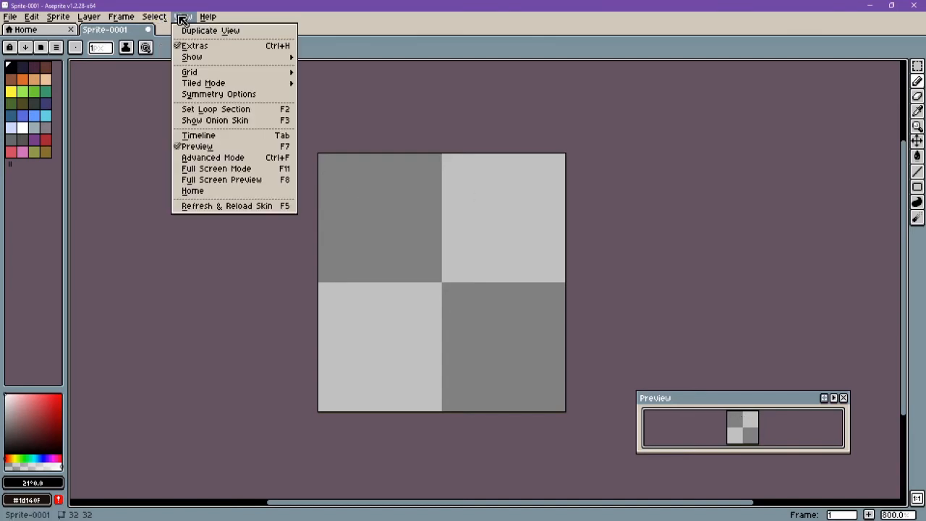
{"action": "mouse_move", "coordinate": [192, 74]}
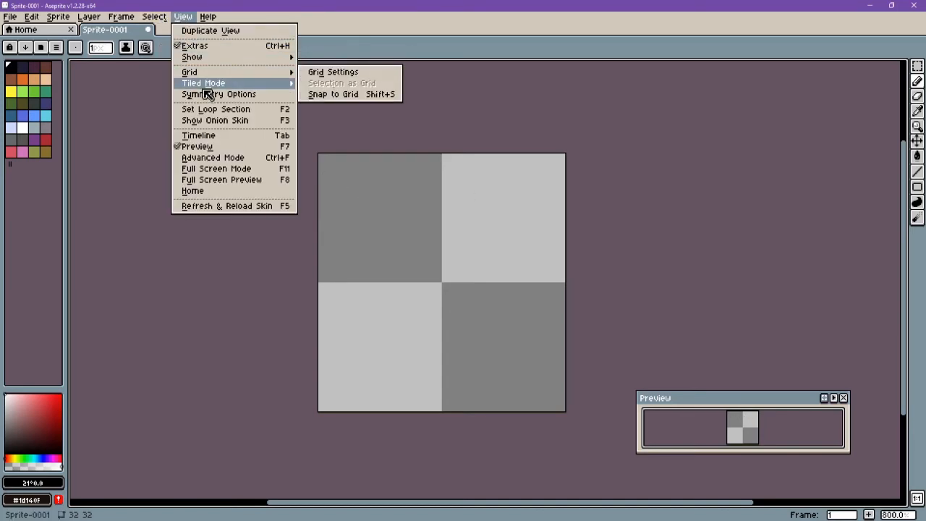
{"action": "mouse_move", "coordinate": [238, 77]}
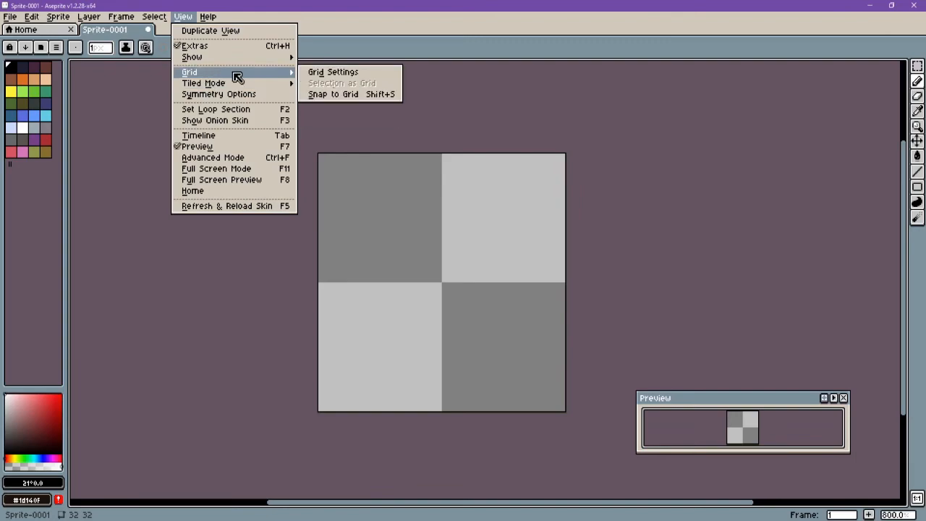
{"action": "left_click", "coordinate": [333, 72]}
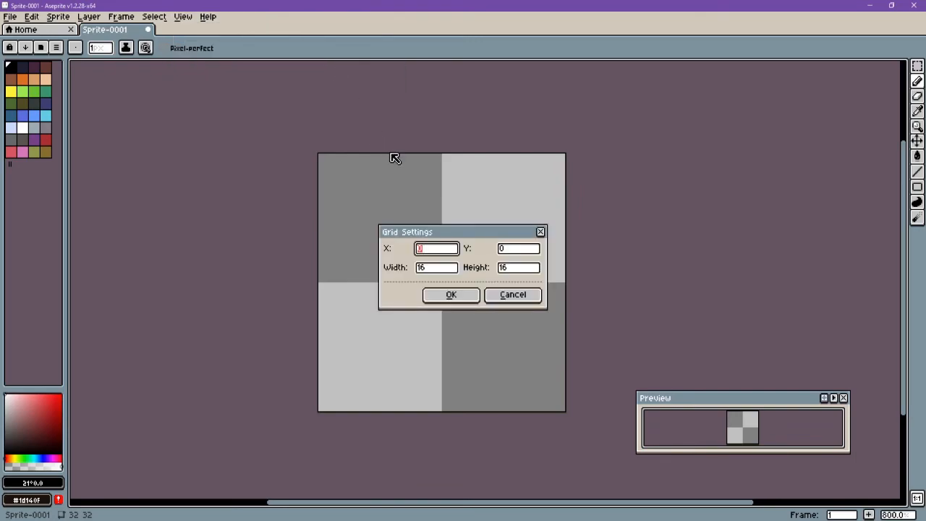
{"action": "left_click", "coordinate": [417, 267]}
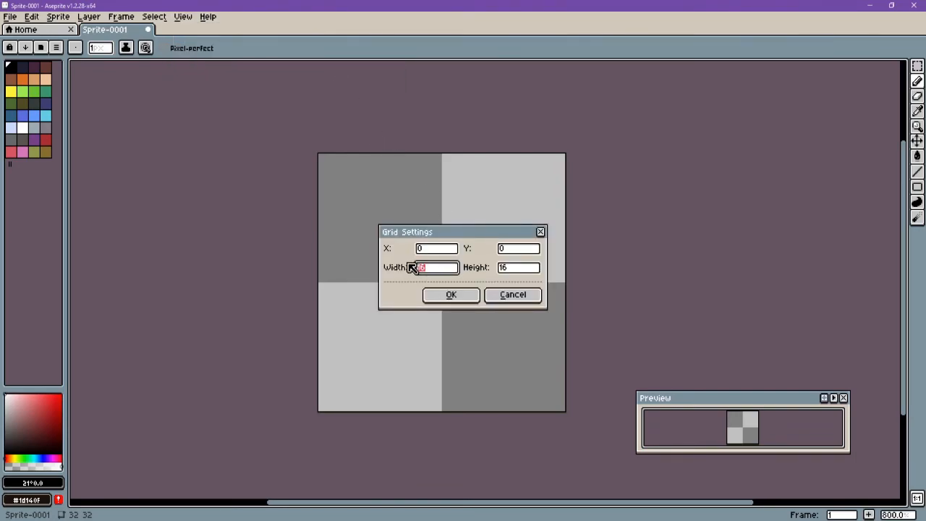
{"action": "type", "text": "1"}
{"action": "left_click", "coordinate": [510, 267]}
{"action": "type", "text": "1"}
{"action": "left_click", "coordinate": [460, 296]}
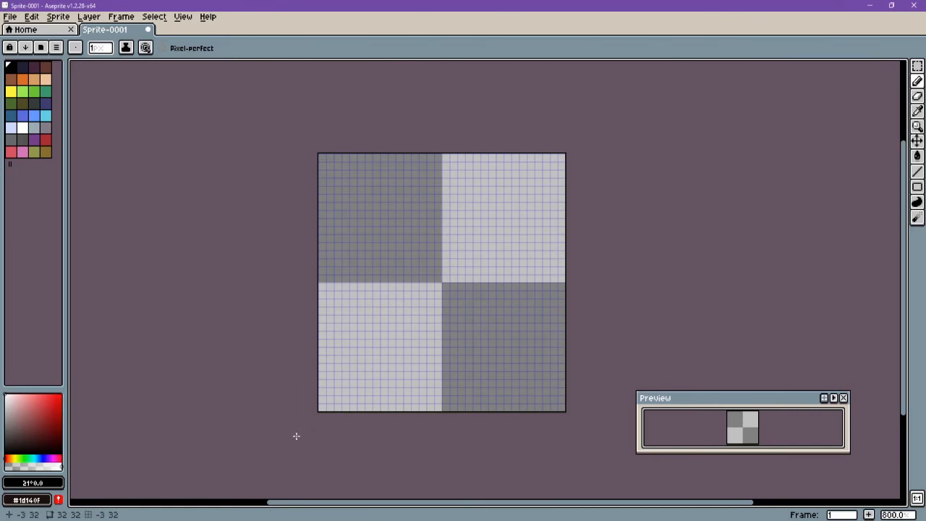
- Switch back to Construct Classic and compare the triangle sprite's 0° (Right) and 90° (Bottom) animation angles
{"action": "mouse_move", "coordinate": [390, 520]}
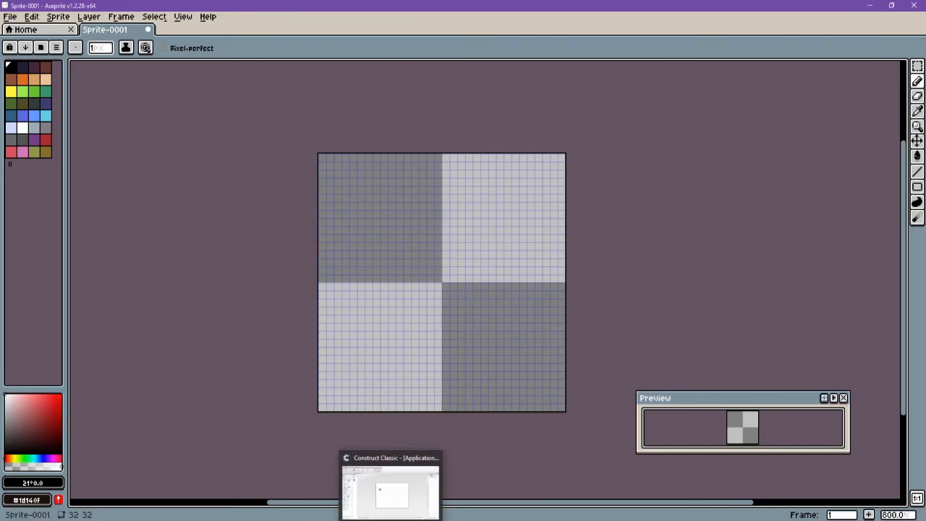
{"action": "left_click", "coordinate": [391, 488]}
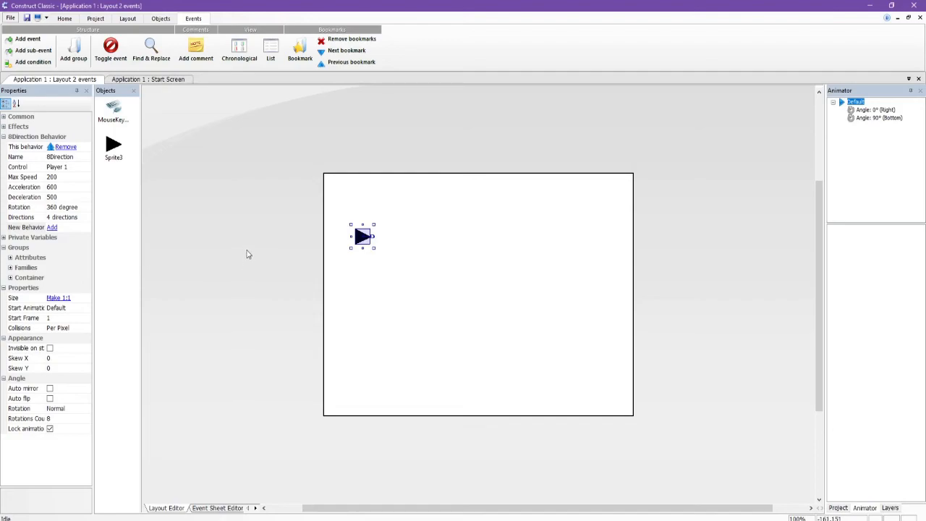
{"action": "left_click", "coordinate": [878, 110]}
{"action": "left_click", "coordinate": [869, 119], "text": "shift"}
{"action": "left_click", "coordinate": [869, 119]}
{"action": "left_click", "coordinate": [870, 110]}
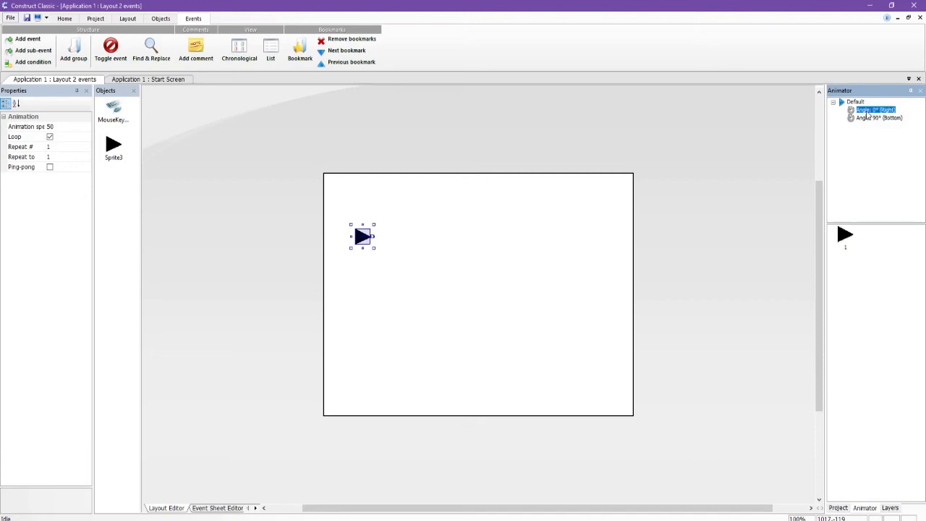
{"action": "left_click", "coordinate": [870, 118]}
{"action": "left_click", "coordinate": [869, 110]}
{"action": "left_click", "coordinate": [870, 119]}
{"action": "left_click", "coordinate": [870, 112]}
{"action": "left_click", "coordinate": [871, 119]}
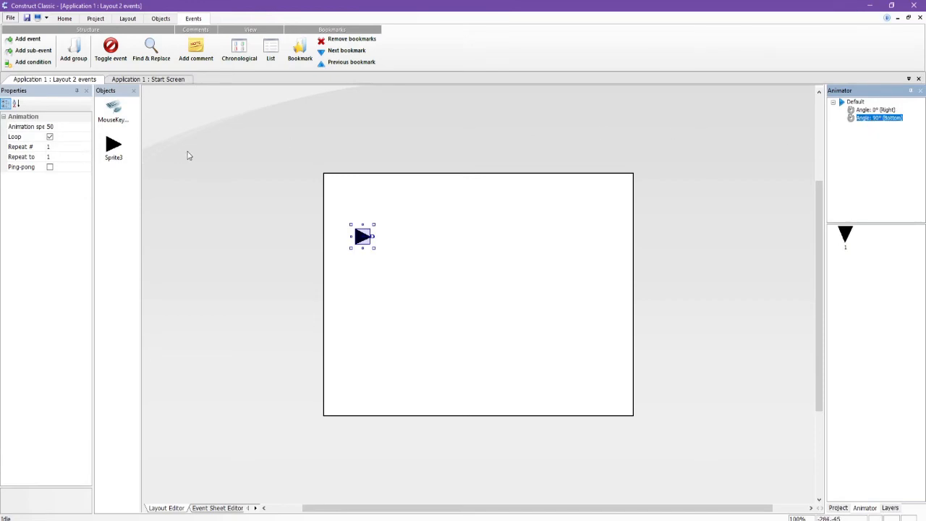
- Select the triangle sprite and examine its 8Direction settings, from directions, rotation, deceleration and acceleration to max speed, control and name
{"action": "left_click", "coordinate": [201, 156]}
{"action": "left_click", "coordinate": [362, 237]}
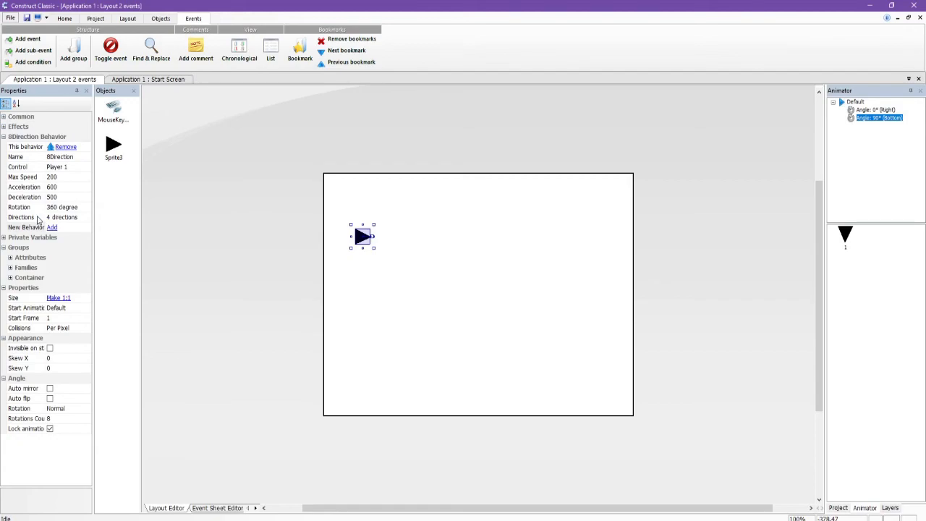
{"action": "left_click", "coordinate": [39, 220]}
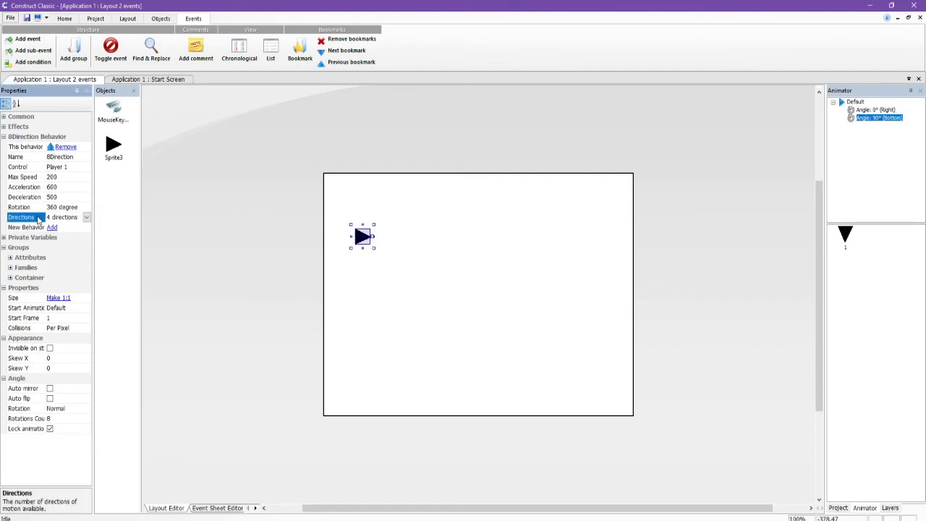
{"action": "left_click", "coordinate": [39, 208]}
{"action": "left_click", "coordinate": [38, 197]}
{"action": "left_click", "coordinate": [36, 188]}
{"action": "left_click", "coordinate": [34, 177]}
{"action": "left_click", "coordinate": [34, 167]}
{"action": "left_click", "coordinate": [38, 158]}
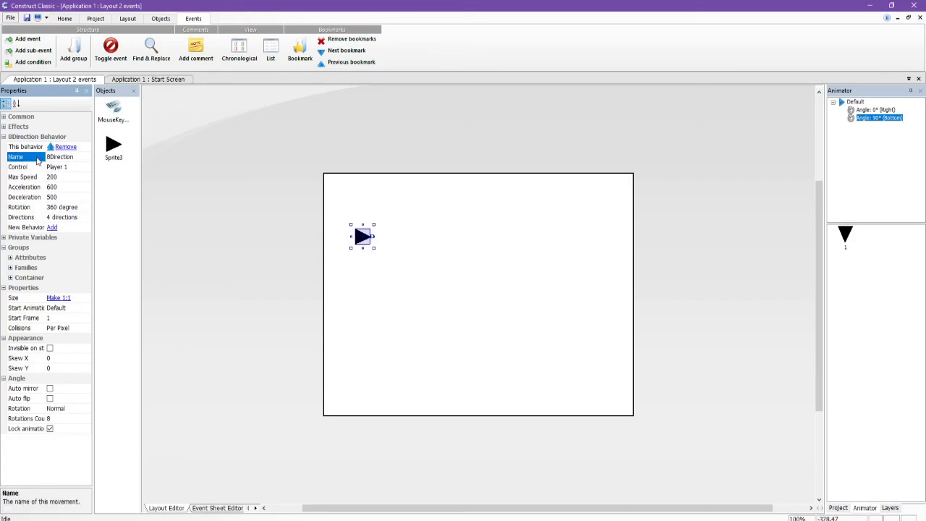